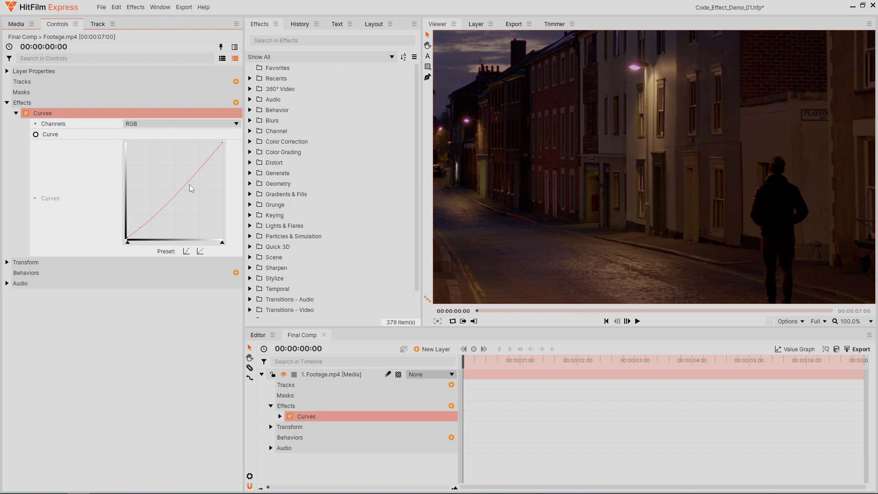
Step: Adjust the footage's Curves effect by bending the RGB curve and moving in the black points of individual colour channels
left_click_drag(192, 188, 173, 171)
left_click(131, 124)
left_click(131, 148)
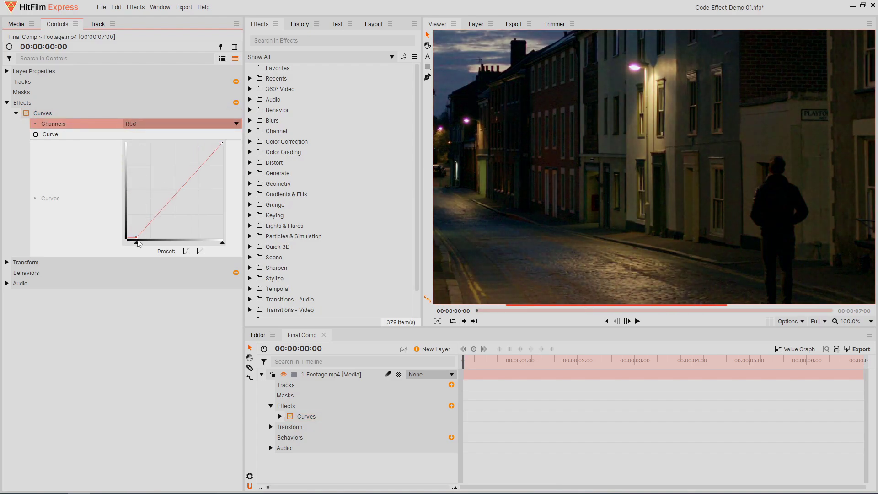
left_click(163, 126)
left_click(153, 159)
left_click_drag(129, 243, 131, 244)
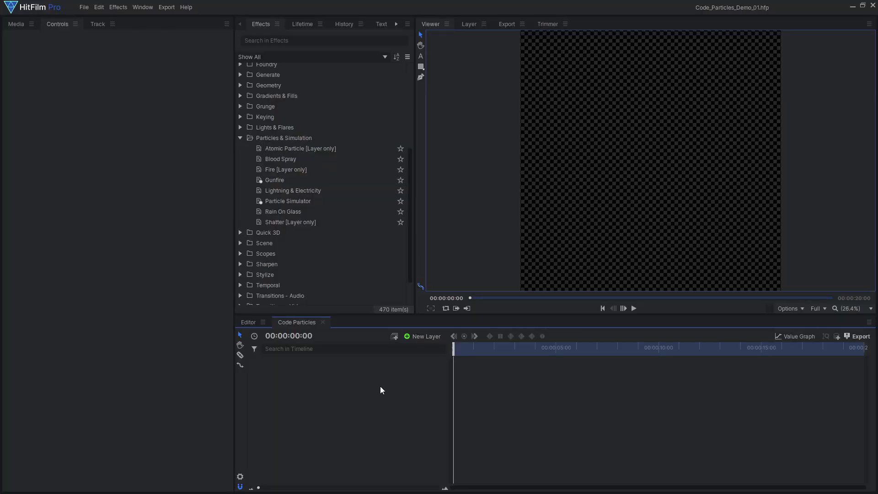
Step: In HitFilm Pro, add a Particle Simulator layer to the Code Particles timeline and set its emitter shape to Quad
left_click_drag(341, 202, 341, 368)
left_click_drag(454, 348, 488, 351)
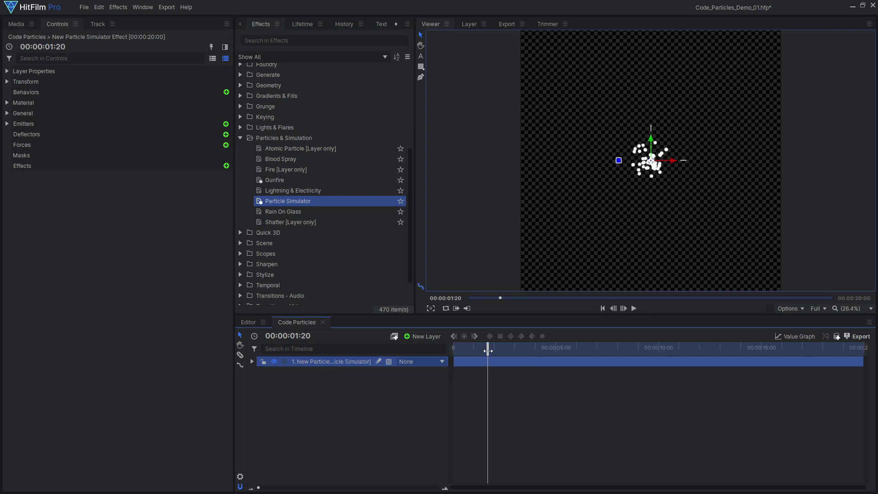
left_click(23, 124)
left_click(199, 144)
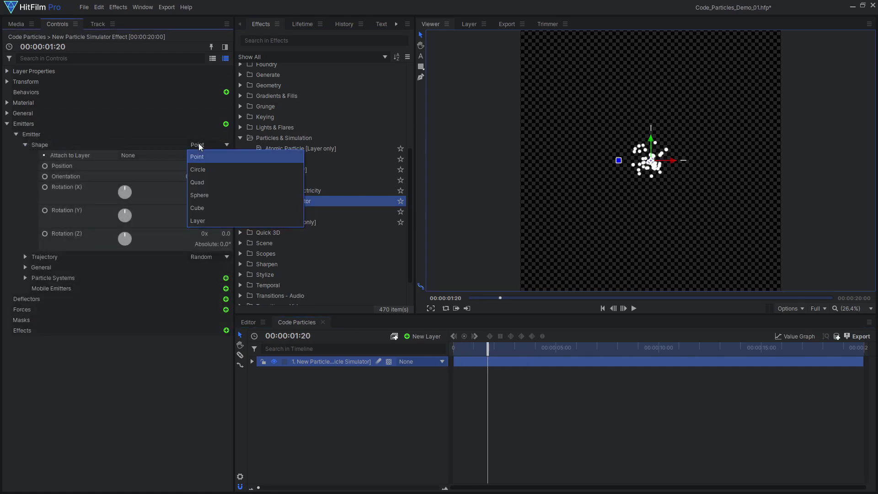
left_click(202, 182)
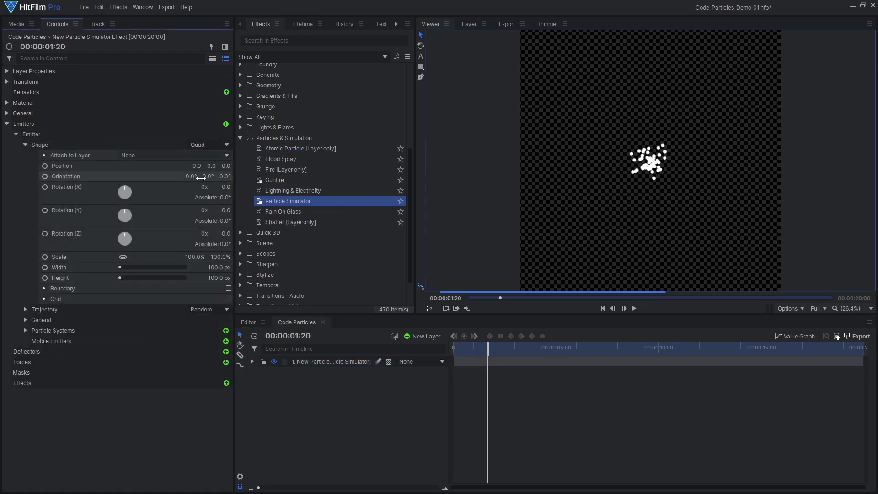
Step: Set the emitter's trajectory to Cone with a Y rotation of -90° and radius 0, and move the emitter above the frame
left_click(213, 311)
left_click(211, 320)
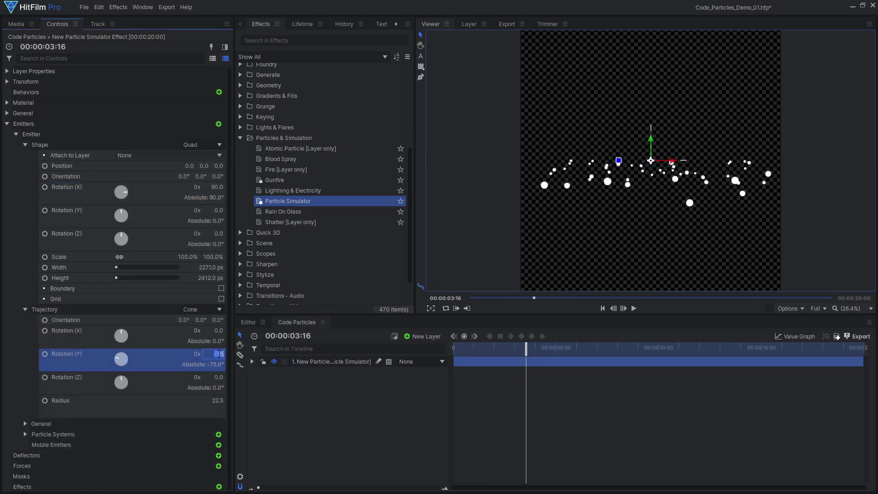
type("-90")
key("Return")
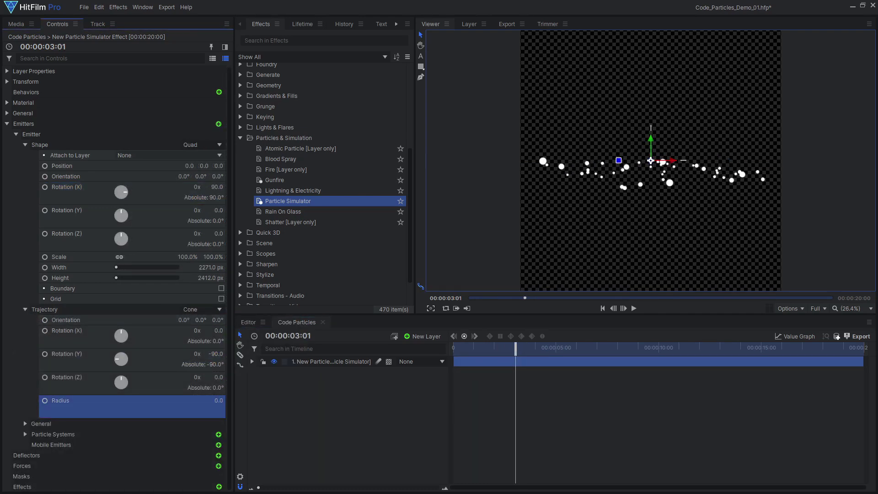
left_click_drag(519, 348, 593, 348)
left_click_drag(202, 166, 215, 165)
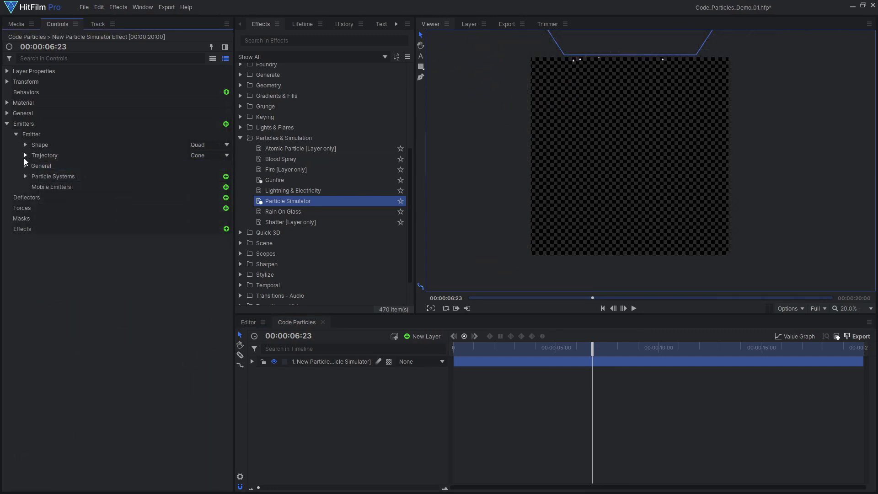
Step: Replace the emitter's default particle system with a mobile emitter that has a life of 20 s
left_click(25, 176)
left_click(75, 187)
right_click(84, 188)
left_click(125, 241)
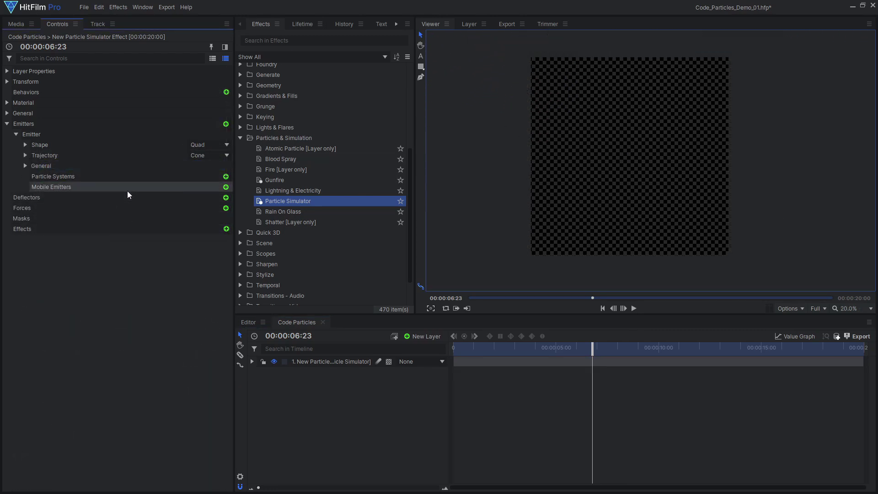
left_click(226, 187)
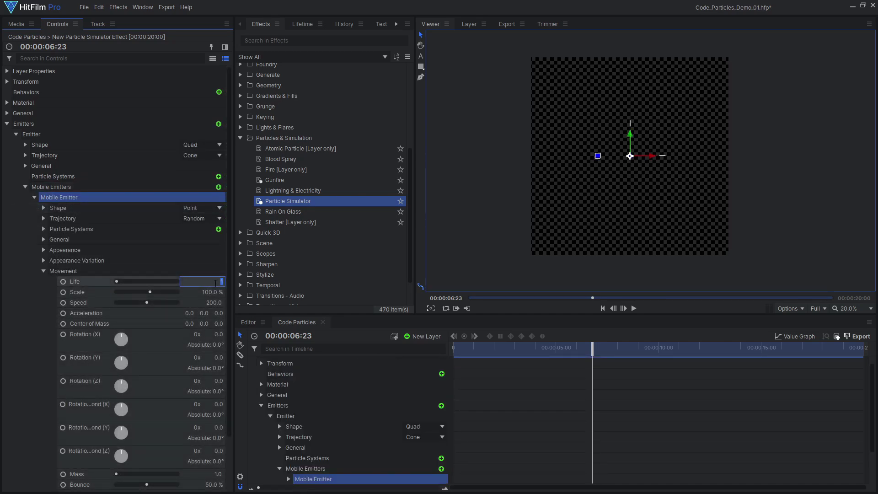
left_click_drag(460, 354, 785, 349)
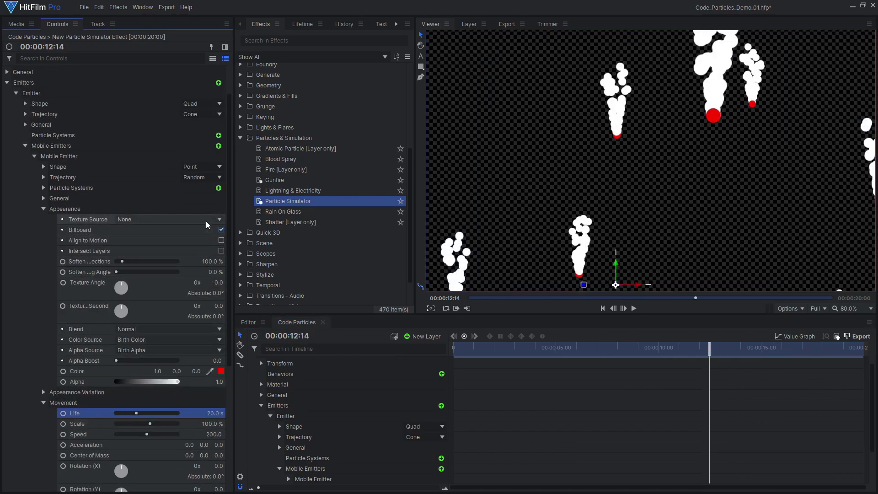
Step: Set the mobile emitter's texture source to Built-In and its texture to Numbers
left_click(206, 219)
left_click(178, 257)
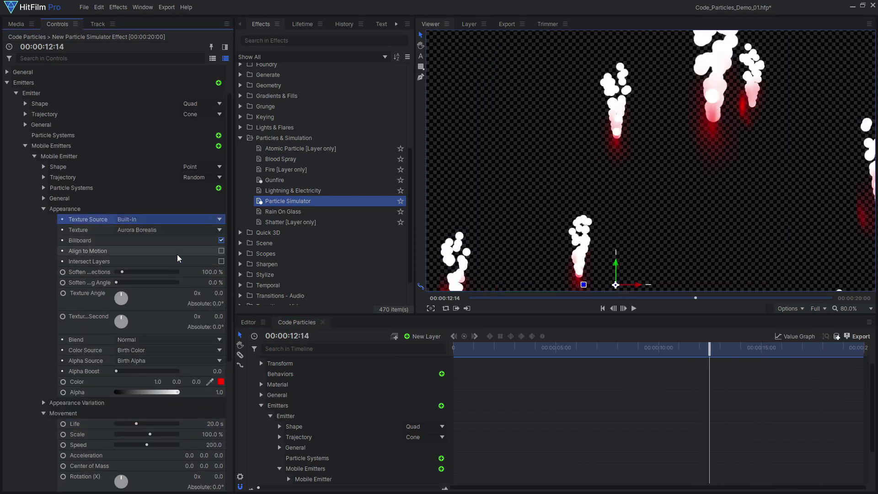
left_click(188, 230)
scroll(180, 290, "down", 3)
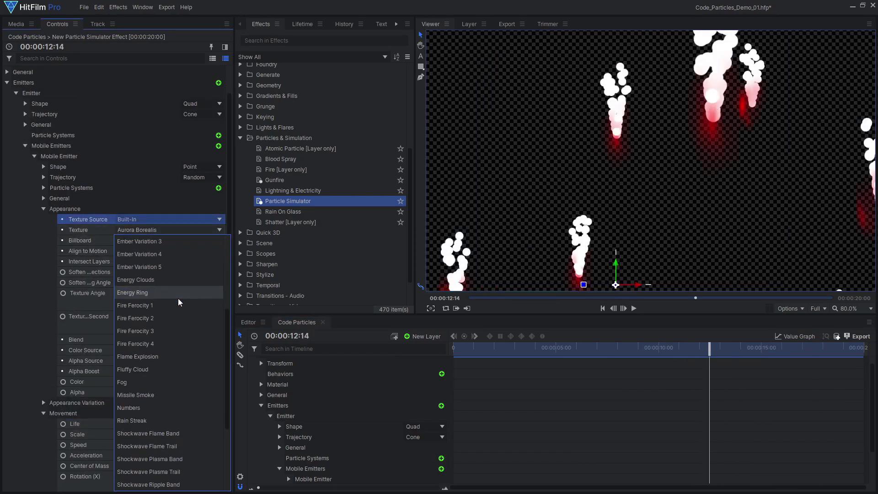
left_click(150, 405)
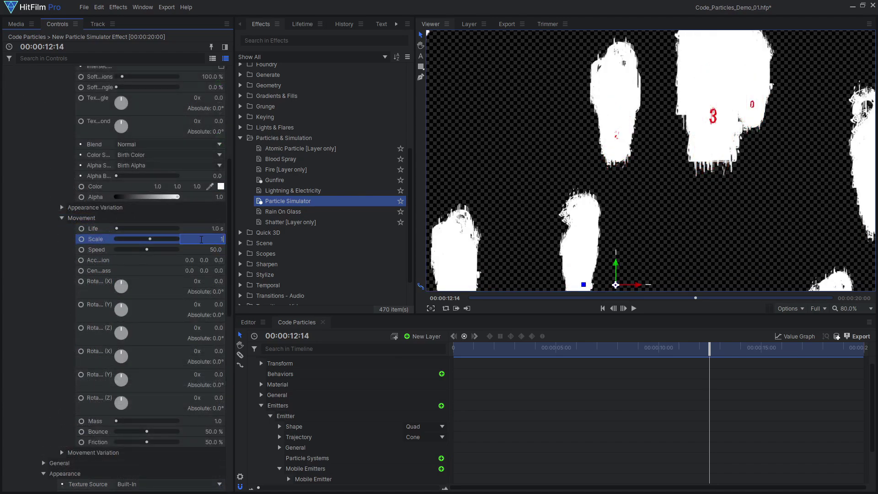
Step: Set the mobile emitter's particle system to 15% scale, 0 speed and 6 particles per second
key("Return")
type("500")
key("Return")
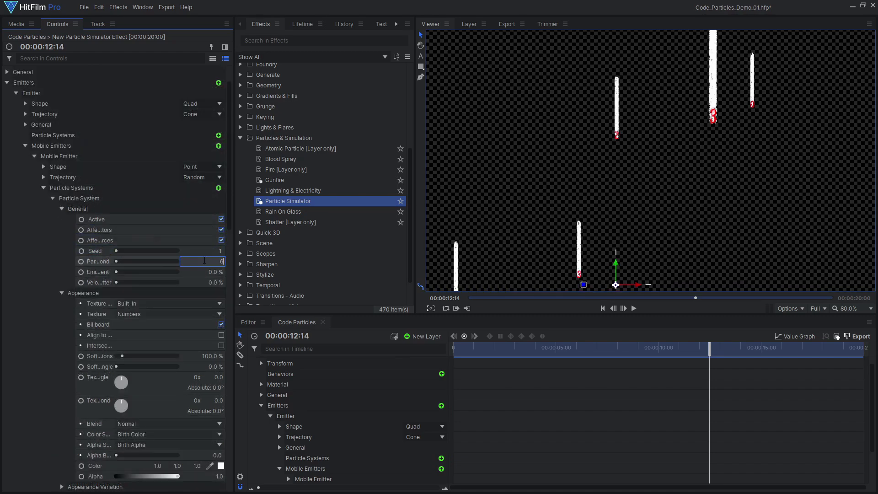
key("Return")
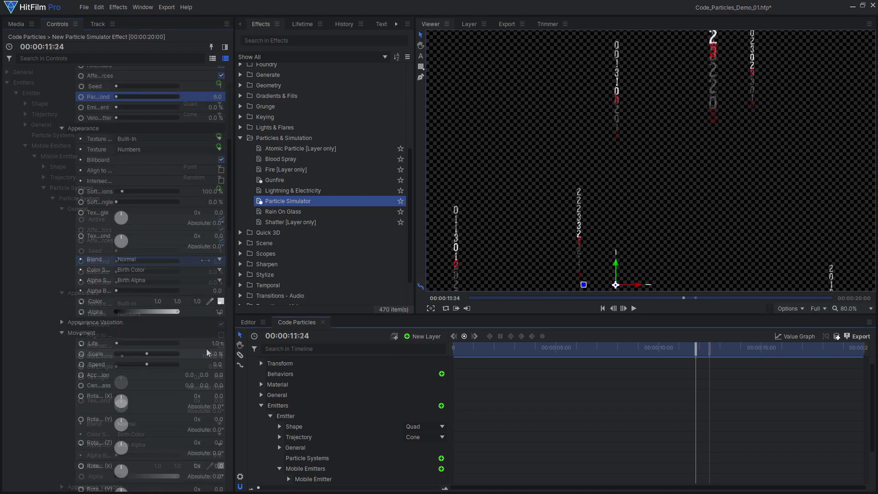
Step: Set the trail particles' life to 1.5 s and scrub the timeline to preview the falling numbers
left_click(210, 346)
type("1.5")
key("Return")
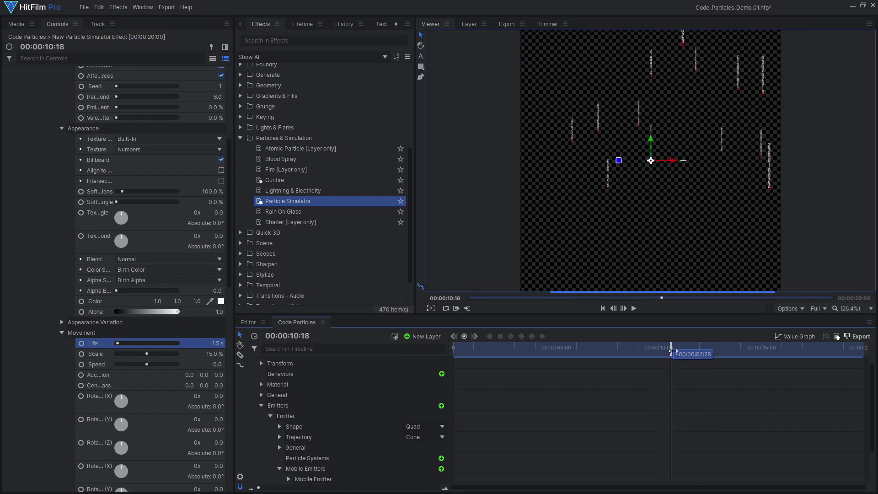
left_click_drag(672, 349, 791, 349)
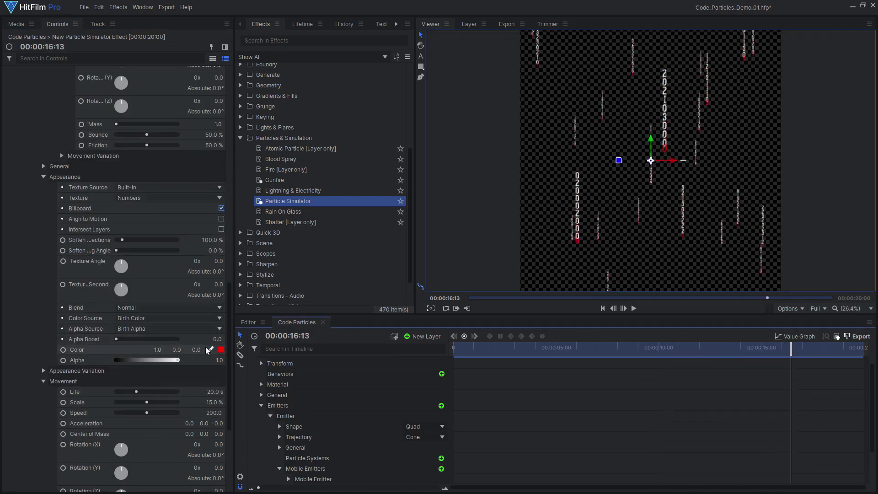
Step: Colour the mobile emitter's leading numbers white and its particle system's trailing numbers pure green
left_click(221, 350)
left_click(414, 228)
left_click(515, 330)
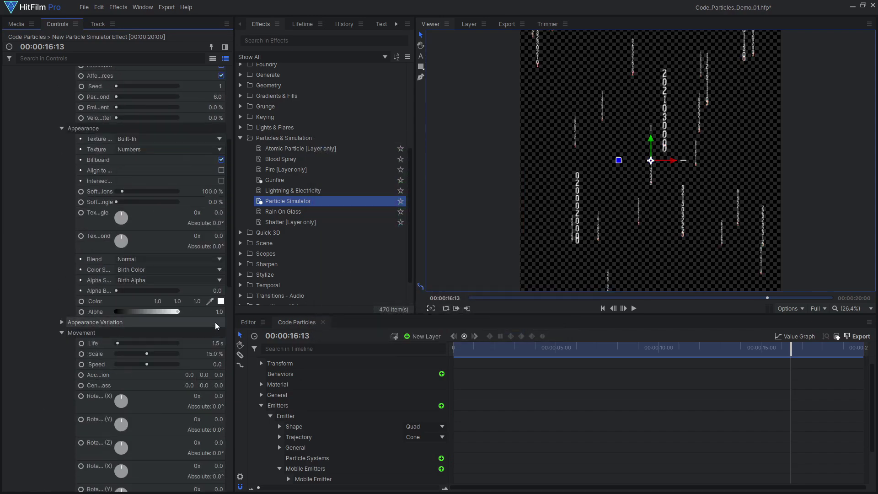
left_click(221, 301)
left_click(403, 173)
left_click(516, 331)
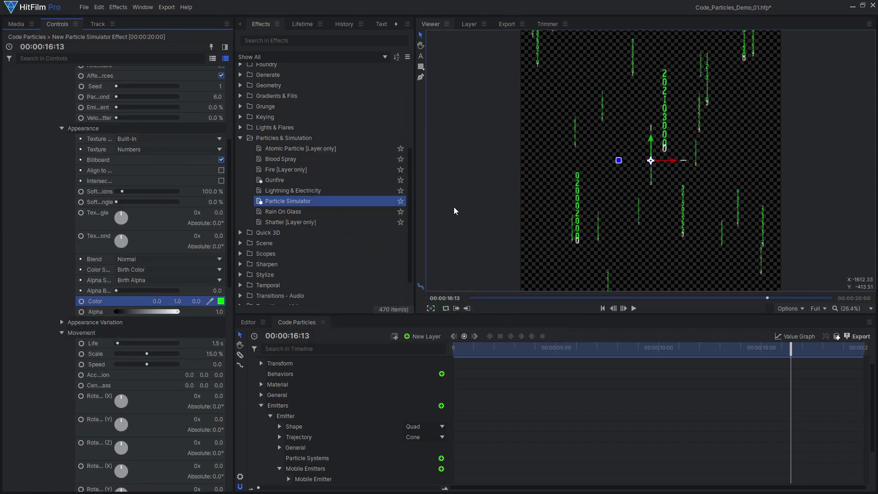
Step: Give the trail particles a lifetime Alpha gradient that fades in quickly after birth and fades out to transparent at death
left_click(302, 24)
left_click(280, 82)
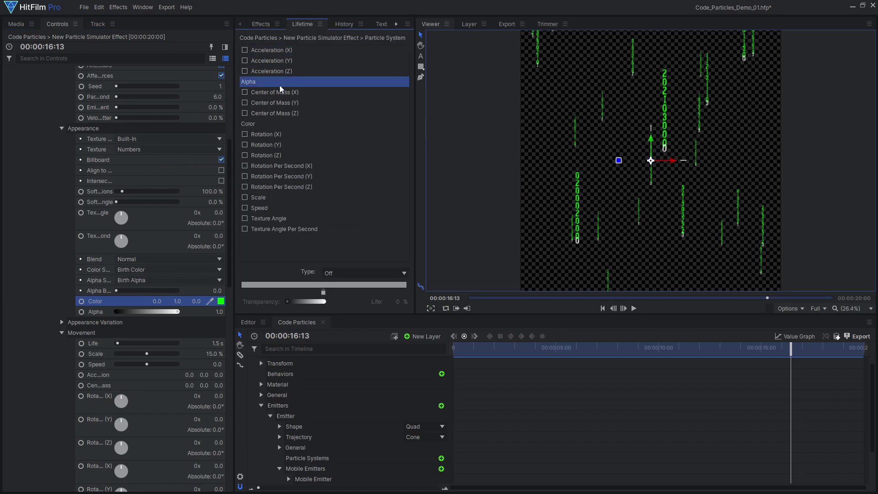
left_click(355, 272)
left_click(356, 298)
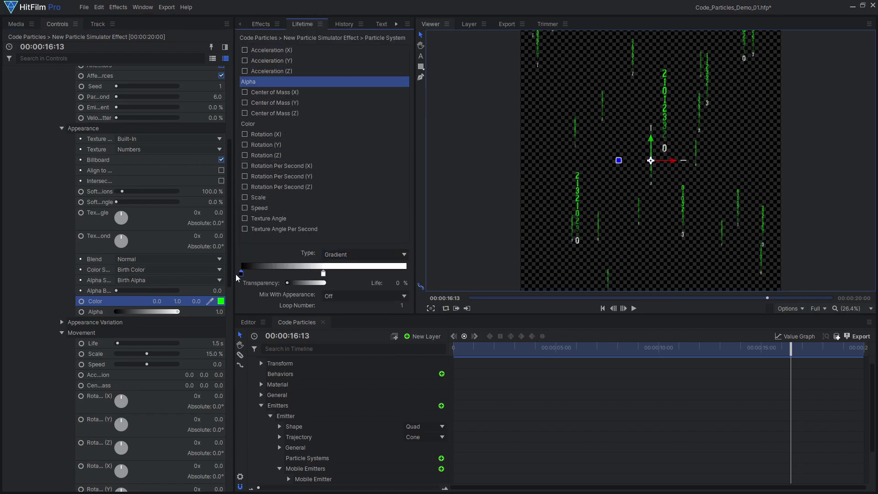
left_click_drag(261, 278, 388, 274)
left_click_drag(324, 282, 259, 290)
Step: Set the simulator's time shift to -20 s and the mobile emitter's rate to 10 particles per second
type("-20")
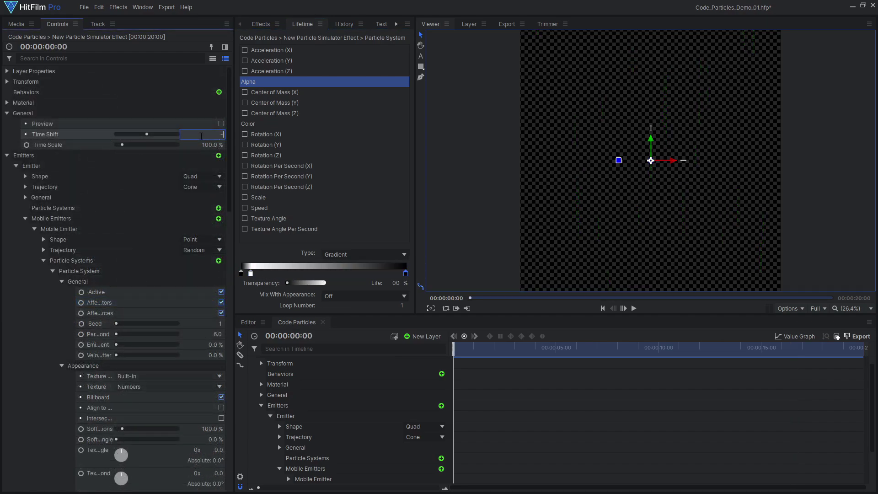
key("Return")
left_click_drag(458, 347, 562, 347)
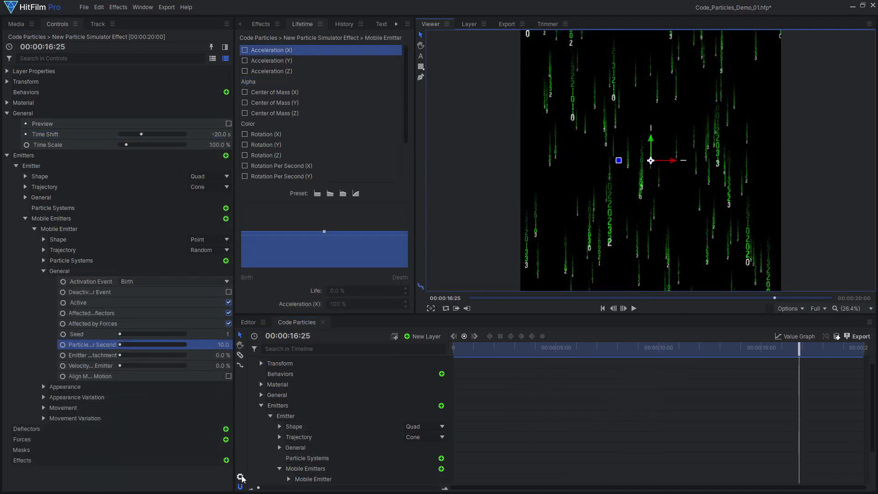
Step: Enable black fog in the composite shot's advanced properties and change its far clip distance
left_click(241, 477)
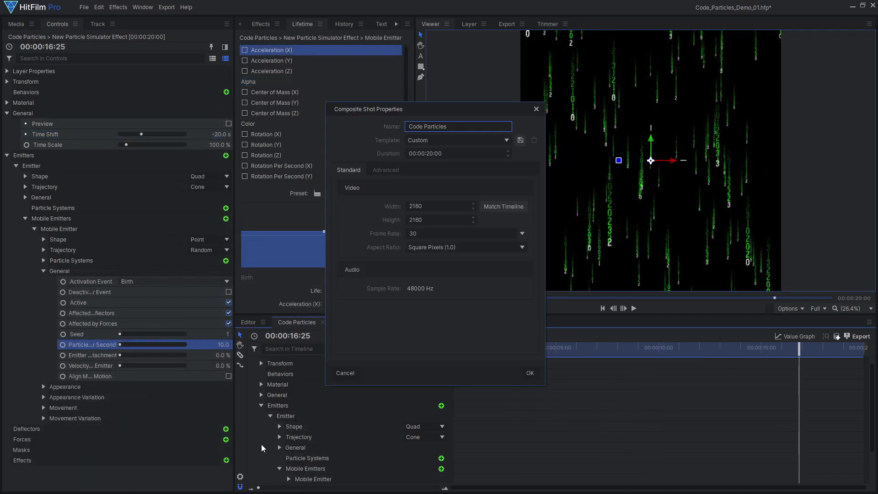
left_click(377, 176)
left_click(410, 205)
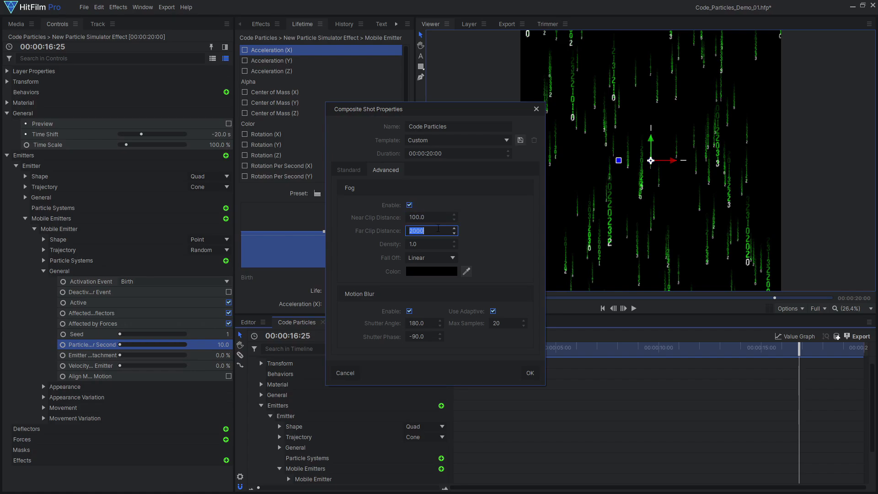
left_click(531, 373)
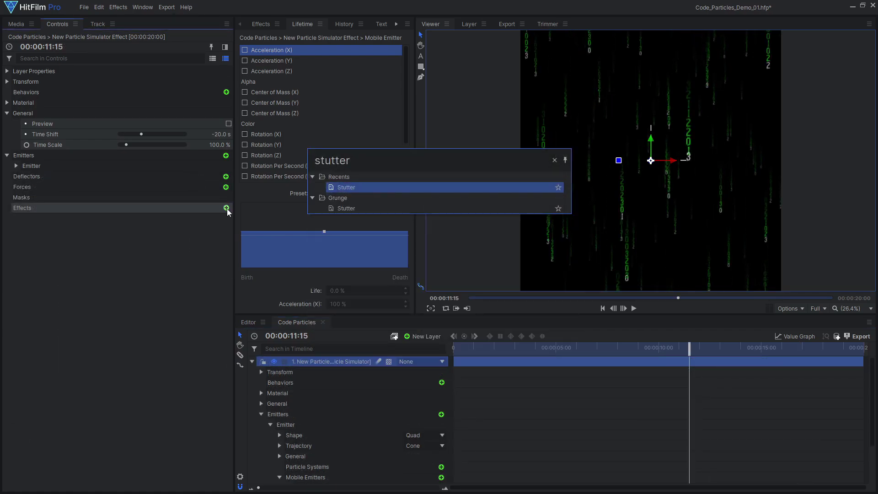
Step: Add the Stutter effect to the simulator layer with Freeze Frames set to 4, and step through several frames to check it
key("Return")
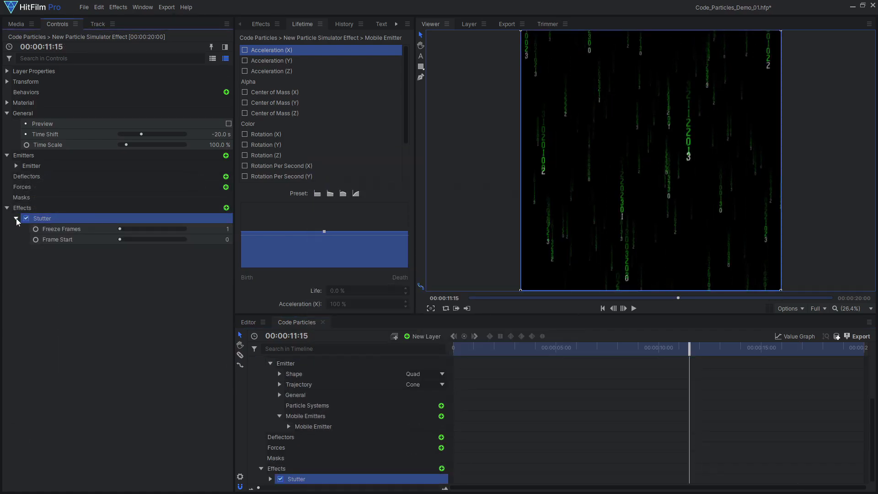
key("Return")
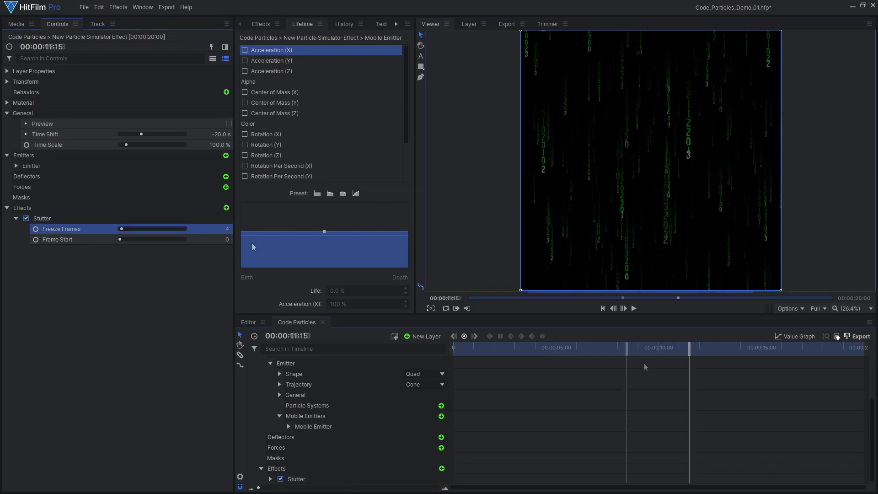
key("period")
key("period")
key("period")
key("period")
key("period")
key("period")
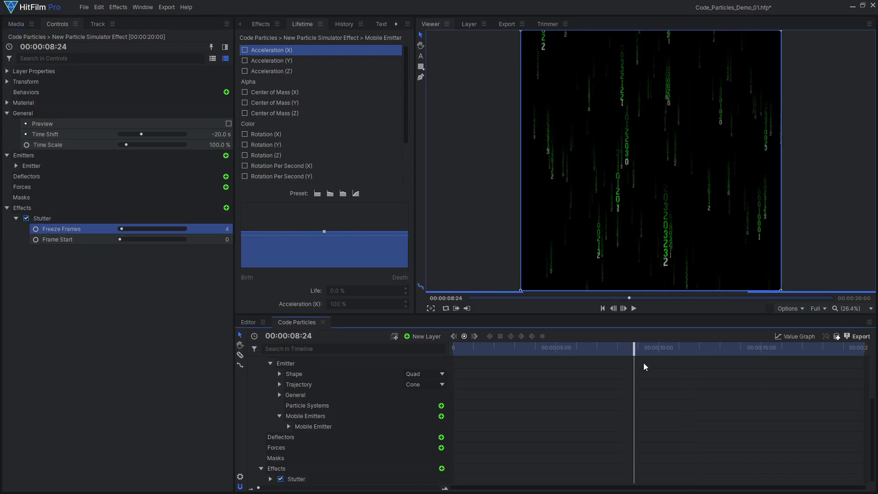
Step: Duplicate the particle simulator layer and set the seed of the duplicate's mobile emitter to 410,000
scroll(644, 364, "up", 2)
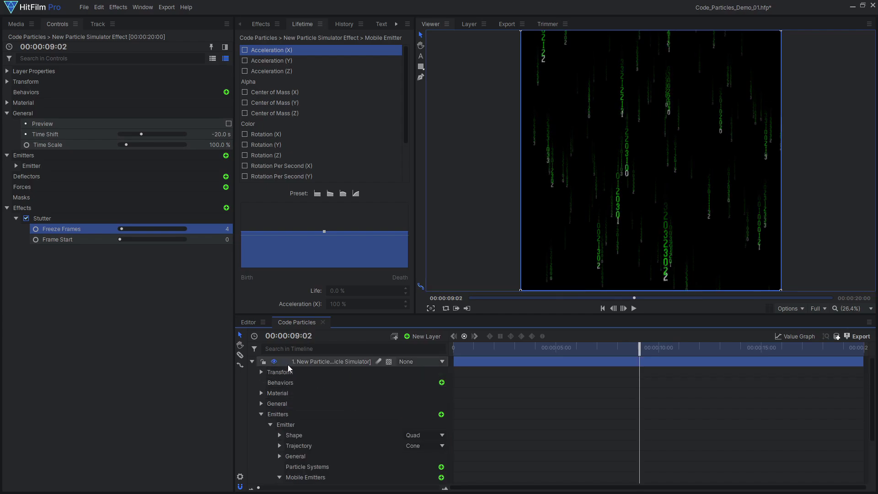
left_click(252, 361)
right_click(322, 363)
left_click(347, 211)
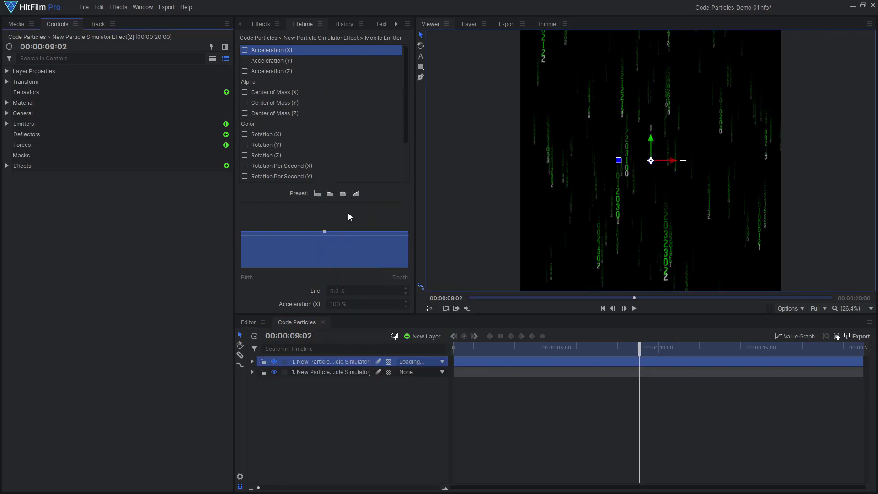
left_click(44, 239)
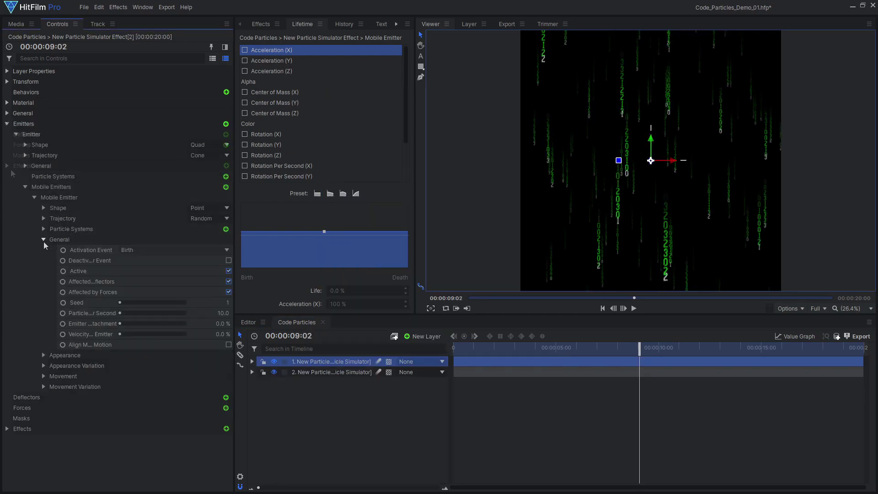
left_click(146, 302)
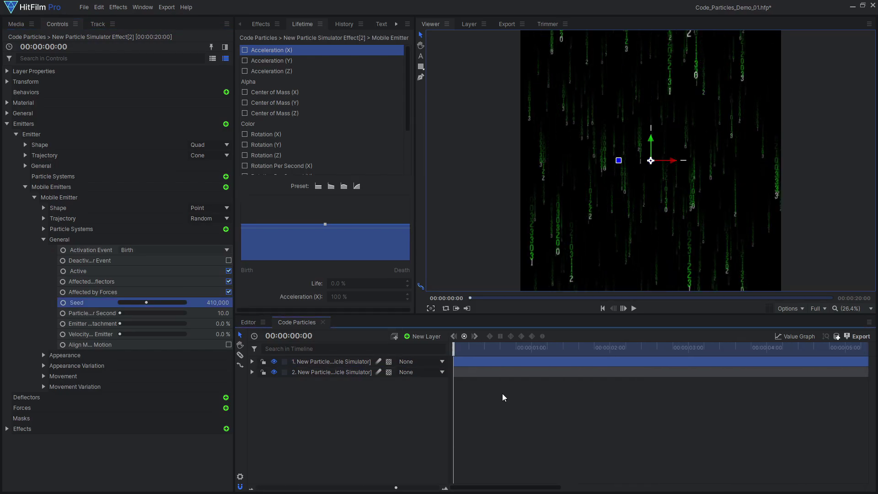
Step: Play back the Code Particles composite shot to preview the two combined simulator layers
left_click(513, 363)
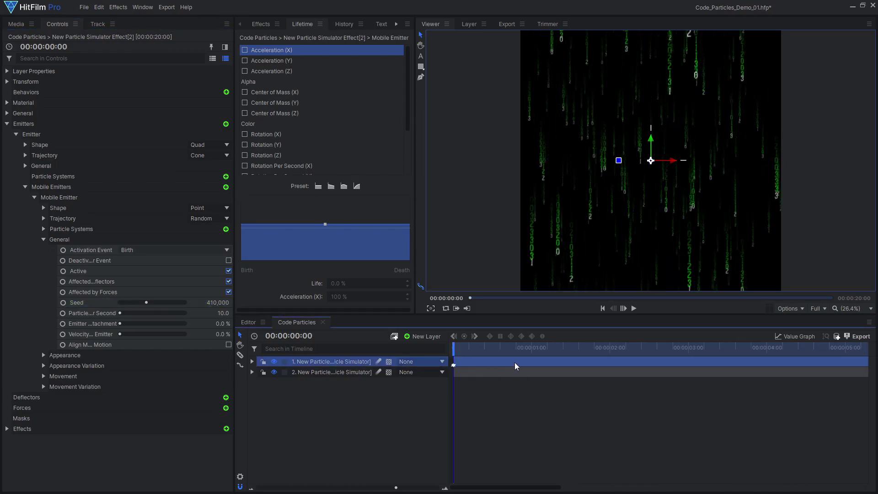
left_click_drag(364, 487, 214, 492)
left_click(410, 427)
key("space")
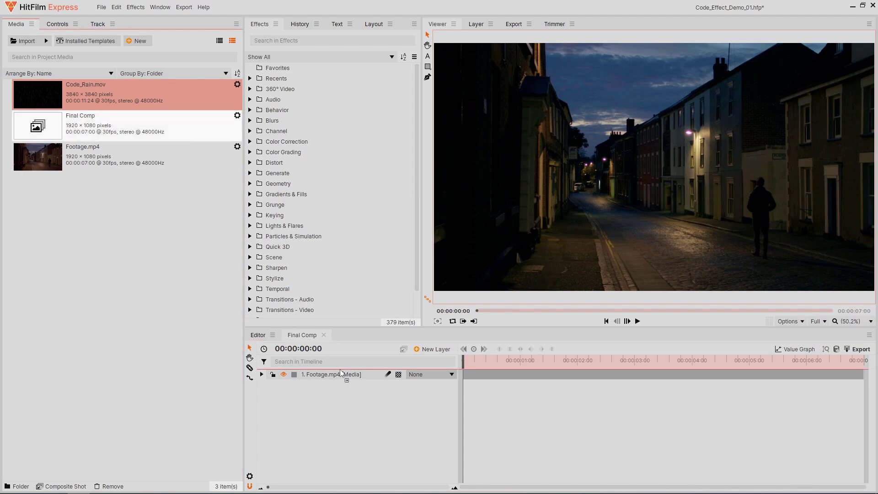
Step: Add Code_Rain.mov above the footage in Final Comp, convert it to a 3D plane, and lower its opacity to 40%
left_click_drag(340, 373, 343, 374)
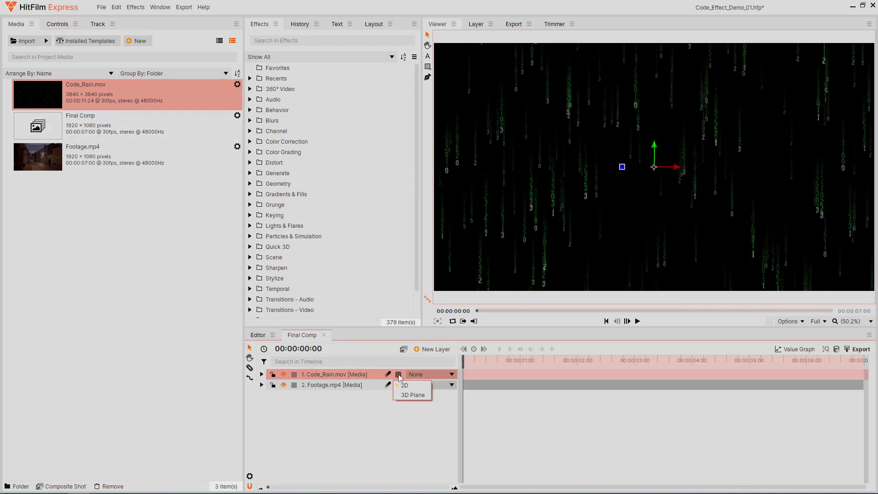
left_click(414, 395)
left_click(485, 271)
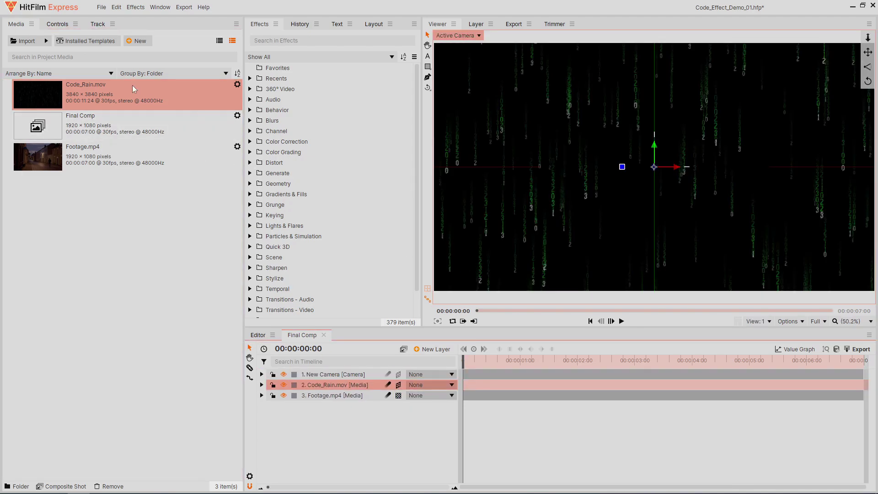
left_click(57, 23)
left_click(7, 113)
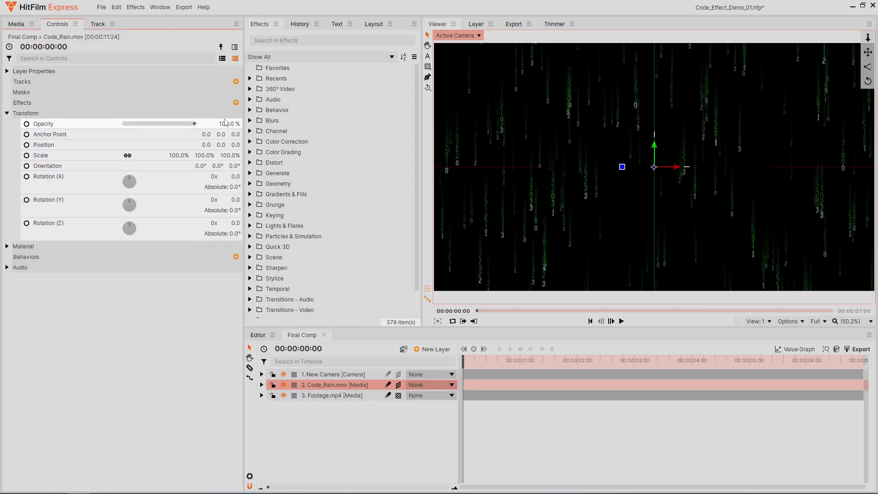
left_click_drag(194, 123, 152, 123)
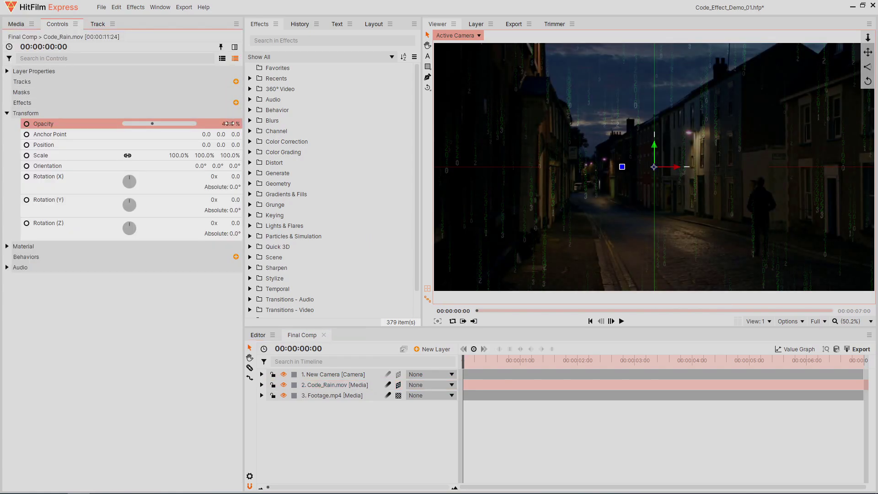
Step: Lay the Code_Rain plane flat on the street with X rotation 93° and Z rotation -8°, and scale it to 75%
left_click_drag(233, 177, 656, 249)
left_click_drag(235, 223, 192, 223)
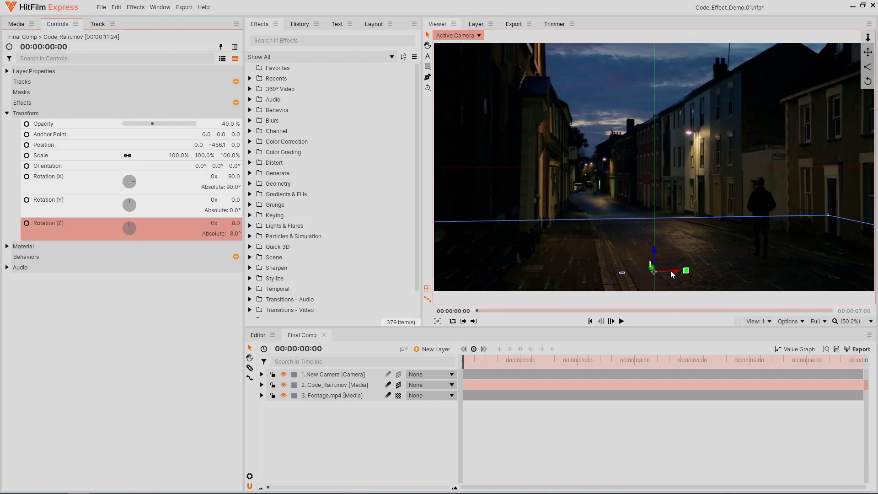
left_click_drag(677, 273, 754, 273)
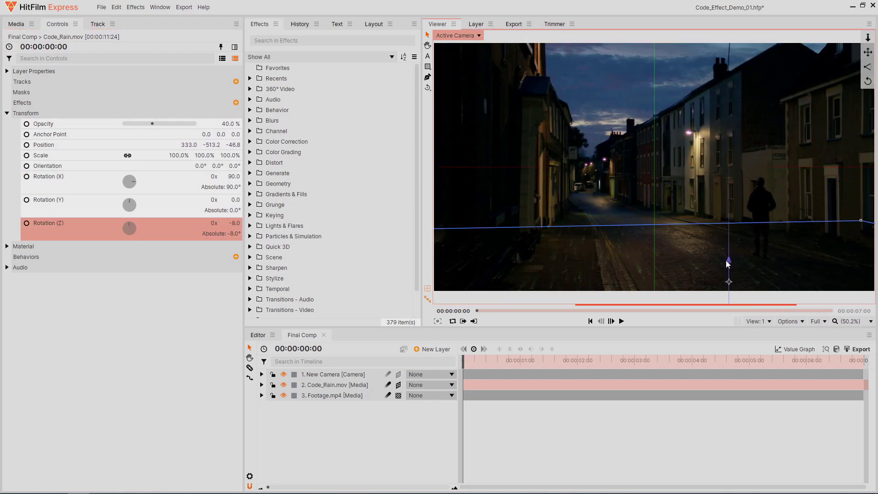
left_click_drag(726, 261, 724, 270)
left_click_drag(235, 155, 224, 156)
Step: Unlink the Code_Rain layer's scale, set its Y scale to -75%, and scrub to about 3 seconds to check the flow direction
left_click_drag(613, 368, 521, 368)
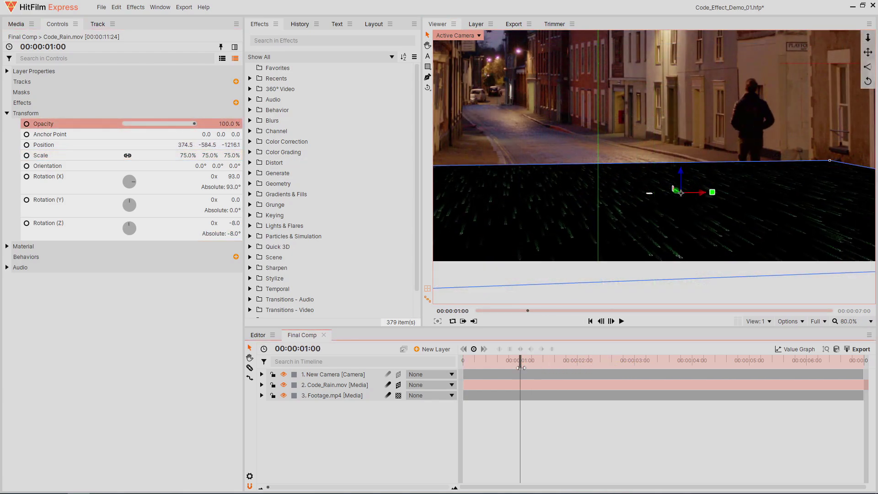
left_click(128, 155)
left_click(213, 155)
type("-75")
key("Return")
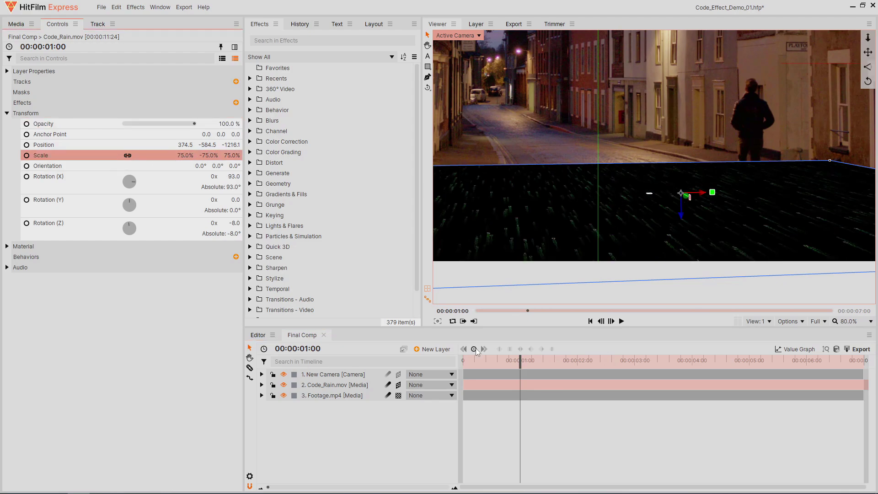
left_click_drag(484, 360, 647, 360)
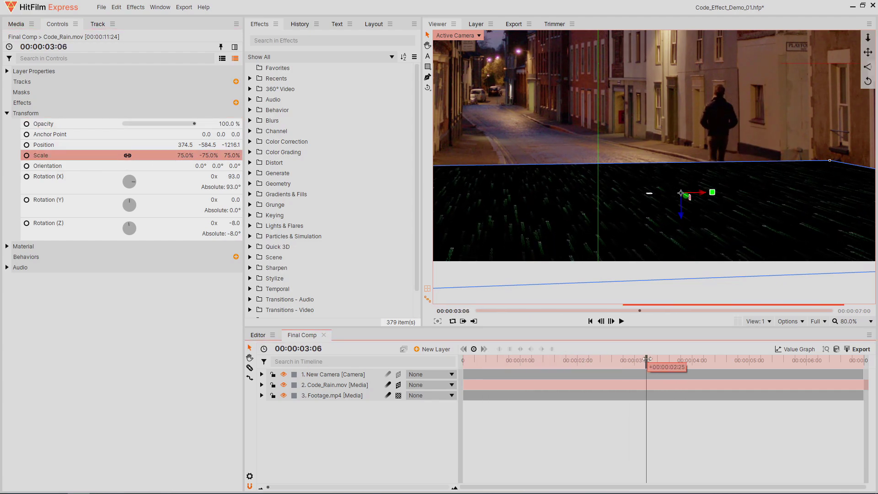
Step: Duplicate the Code_Rain layer and move the copy farther down the street so it meets the first plane's far edge
right_click(329, 384)
left_click(360, 244)
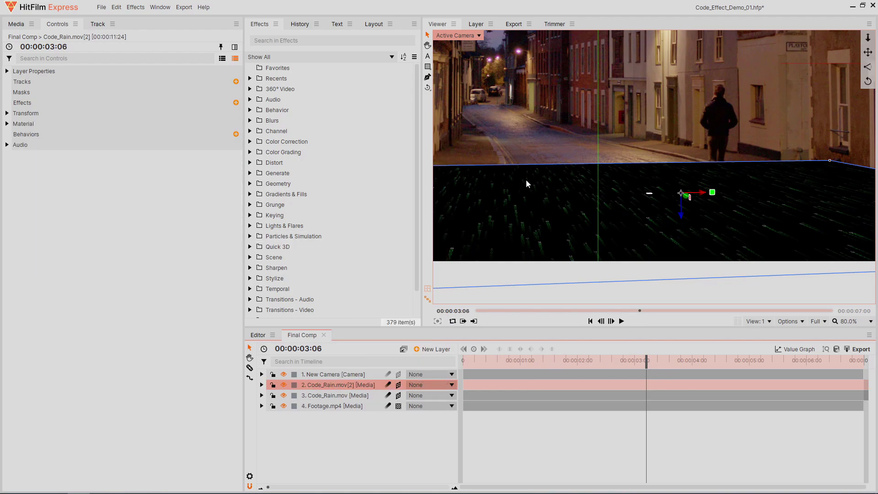
scroll(677, 200, "up", 5)
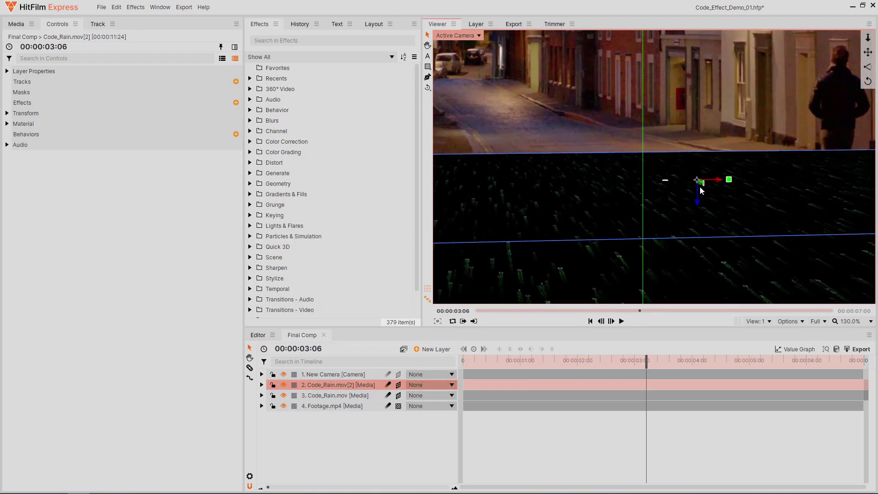
scroll(618, 162, "up", 10)
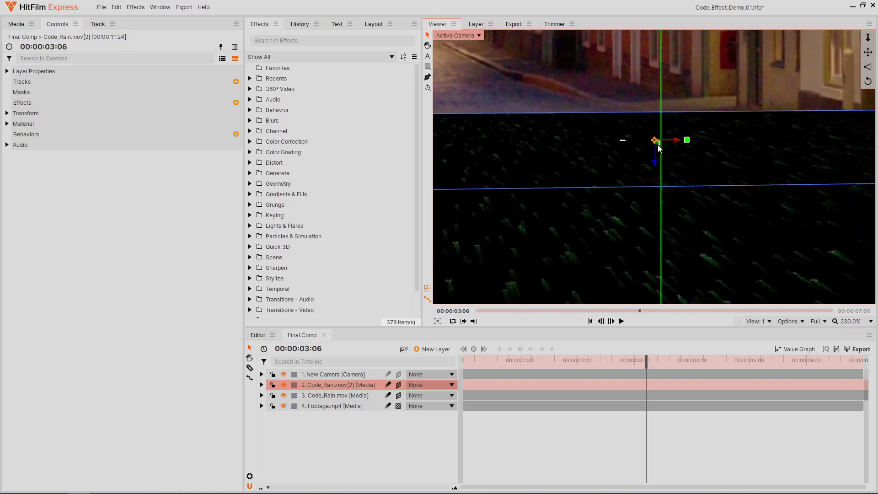
left_click_drag(511, 42, 601, 131)
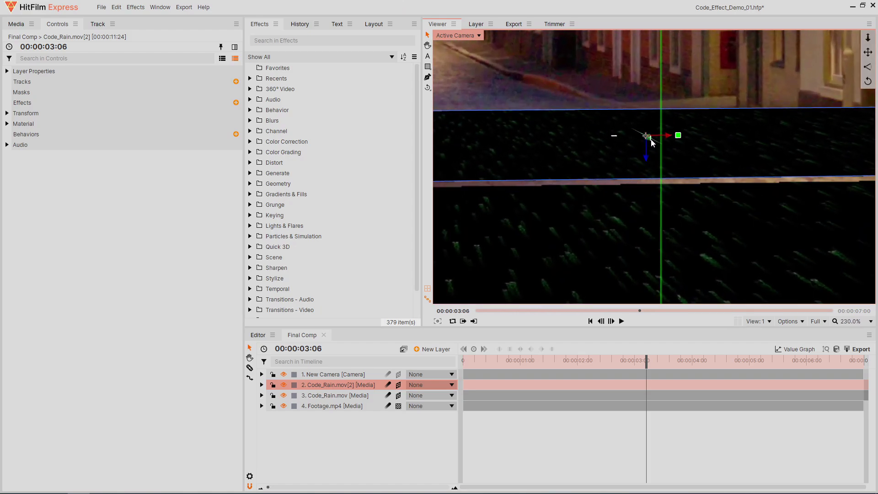
left_click_drag(652, 143, 748, 235)
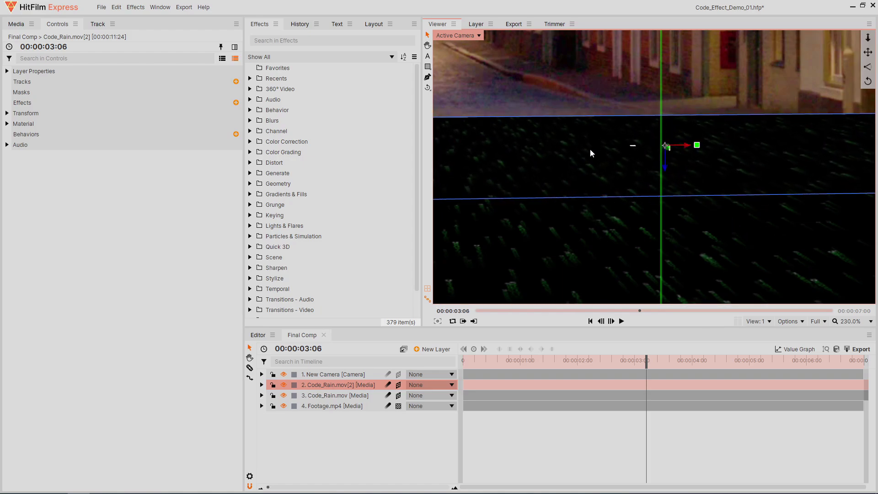
Step: Add a full-size rectangular mask to Code_Rain.mov[2], with inward feathering and a feather strength of 150 px
double_click(429, 68)
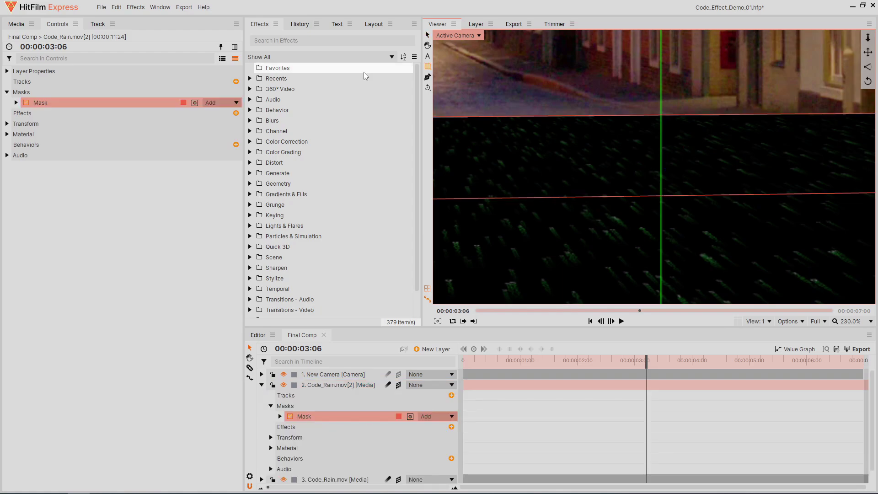
left_click(16, 102)
left_click(26, 113)
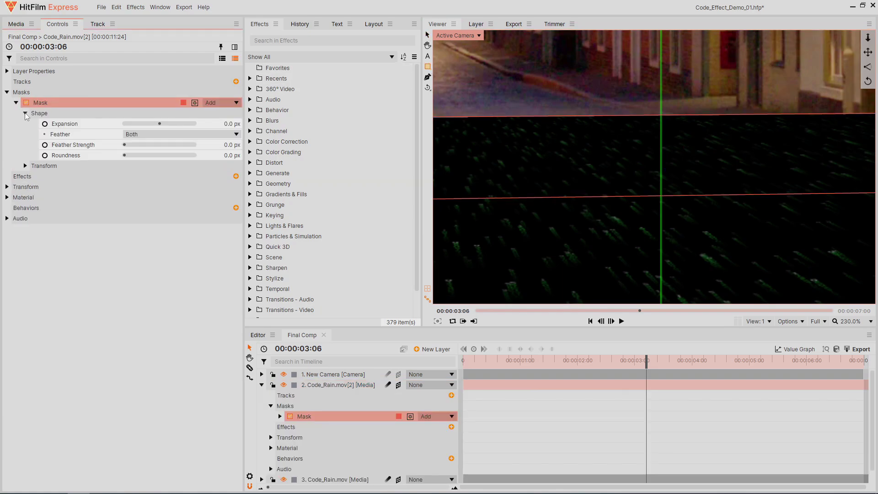
left_click(147, 135)
left_click(148, 171)
mouse_move(140, 144)
left_mouse_down()
mouse_move(163, 145)
mouse_move(143, 144)
left_mouse_up()
type("150")
key("Return")
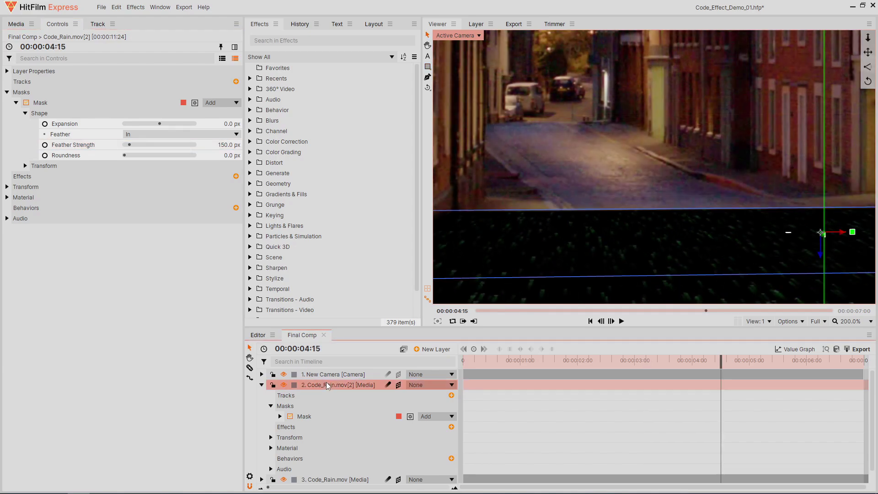
Step: Duplicate the masked Code_Rain.mov[2] layer and the original Code_Rain.mov layer
right_click(325, 382)
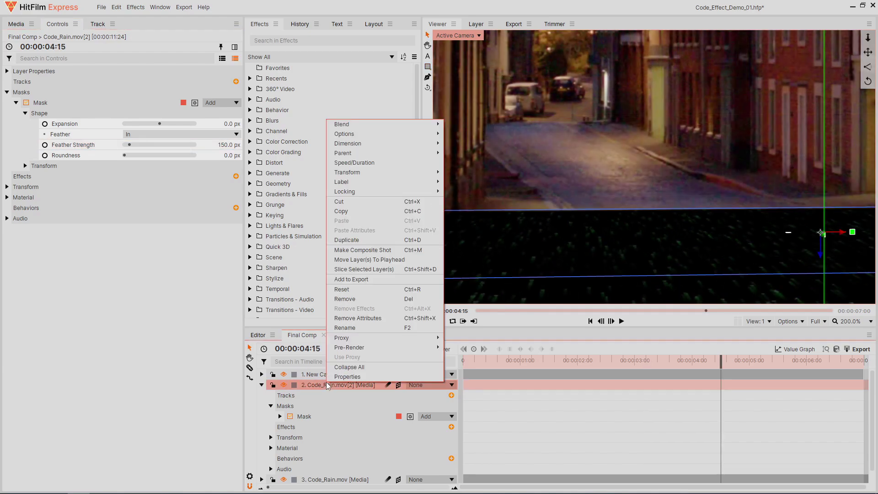
left_click(347, 240)
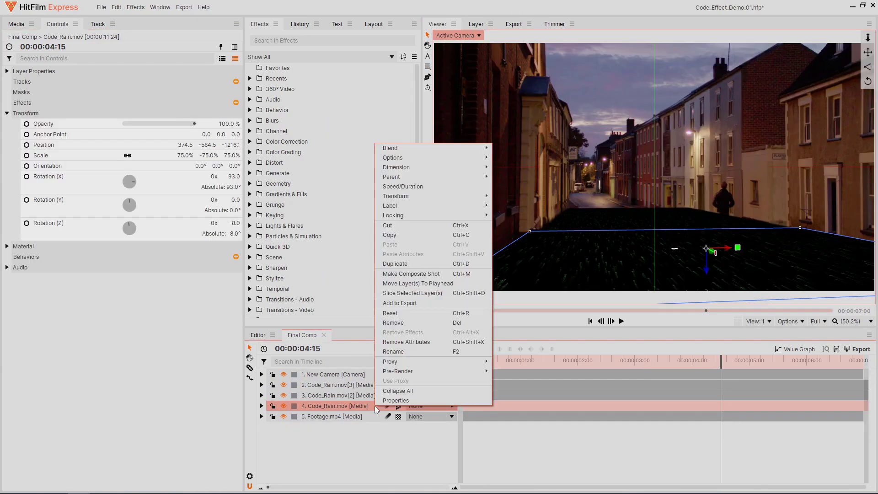
left_click(343, 241)
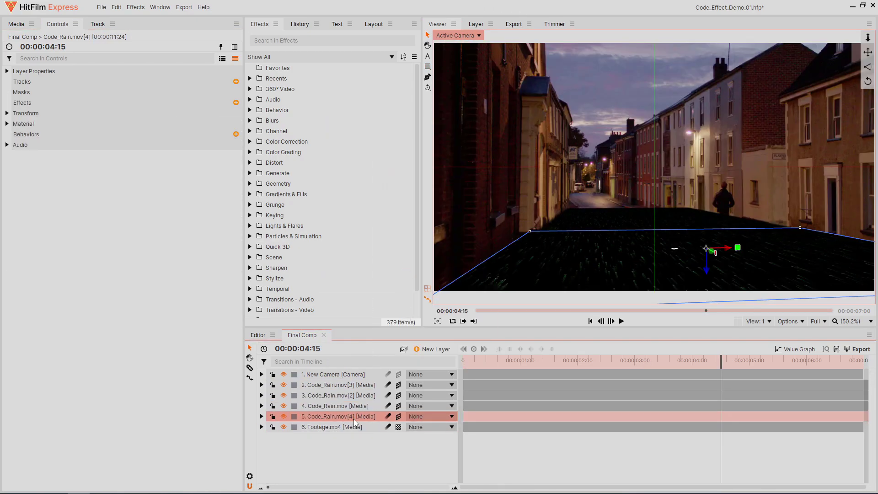
Step: Restore Code_Rain.mov[4]'s scale to a linked 75%, reset its X and Z rotation, and set its Y rotation to 77°
left_click(7, 113)
double_click(127, 156)
right_click(160, 174)
left_click(171, 207)
right_click(168, 230)
left_click(182, 267)
left_click_drag(234, 200, 270, 201)
Step: Set Code_Rain.mov[4]'s opacity to 57% and move it up against the right-hand buildings, using the Top view for alignment
left_click_drag(687, 248, 636, 202)
left_click_drag(195, 124, 163, 123)
scroll(620, 184, "up", 2)
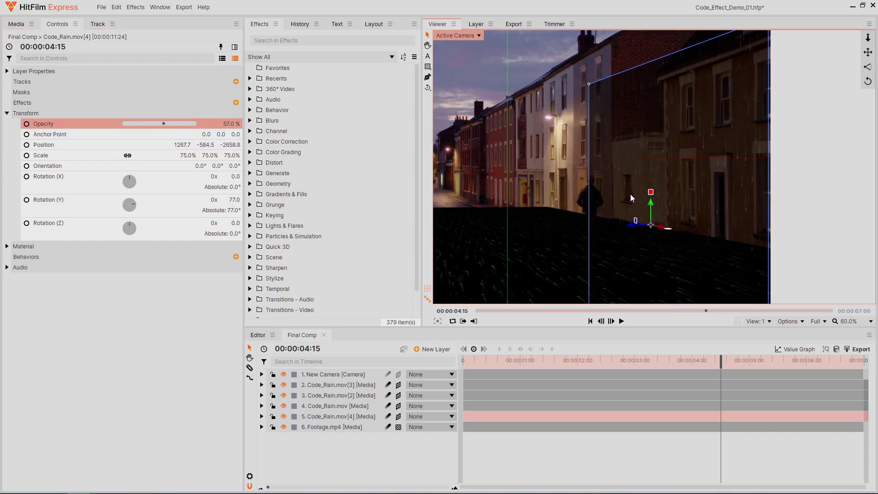
left_click_drag(649, 207, 649, 68)
left_click(460, 115)
left_click_drag(683, 152, 652, 131)
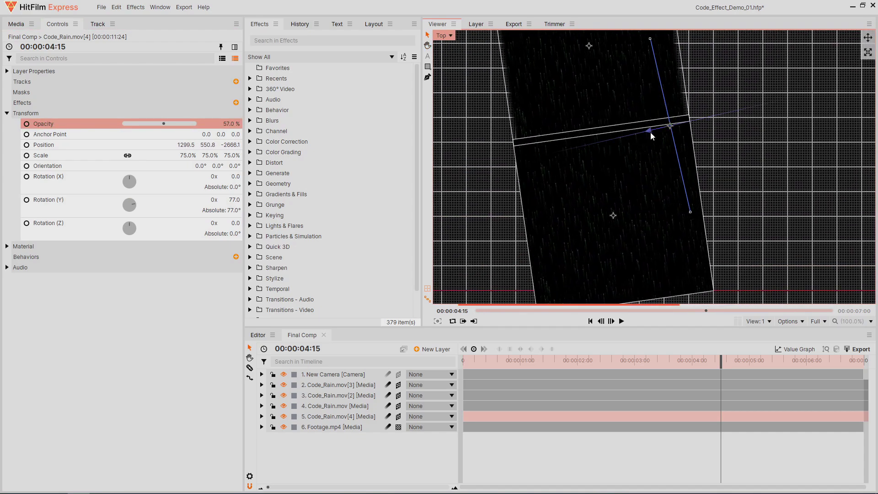
left_click(457, 35)
left_click(461, 45)
key("h")
left_click_drag(537, 128, 532, 153)
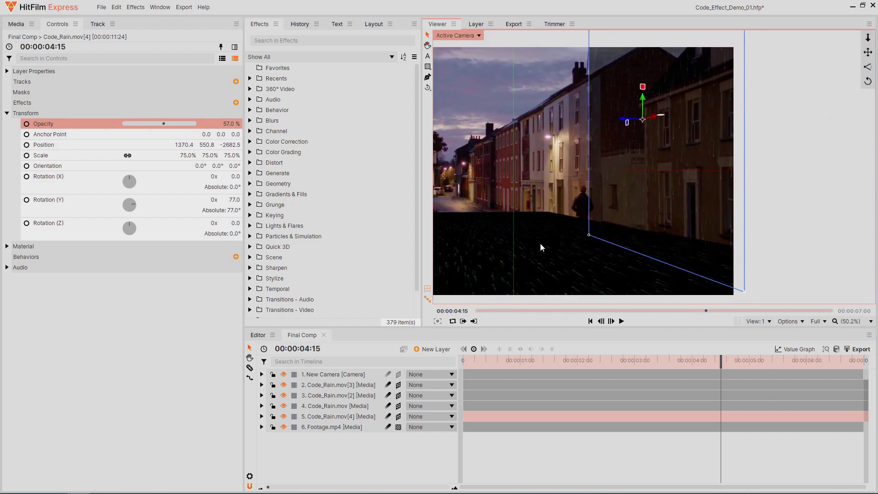
Step: Hide the three ground Code_Rain layers and set Code_Rain.mov[4]'s Y rotation to 70°
left_click(283, 406)
left_click(284, 395)
left_click(283, 384)
left_click(338, 415)
scroll(549, 101, "up", 1)
left_click_drag(233, 199, 230, 200)
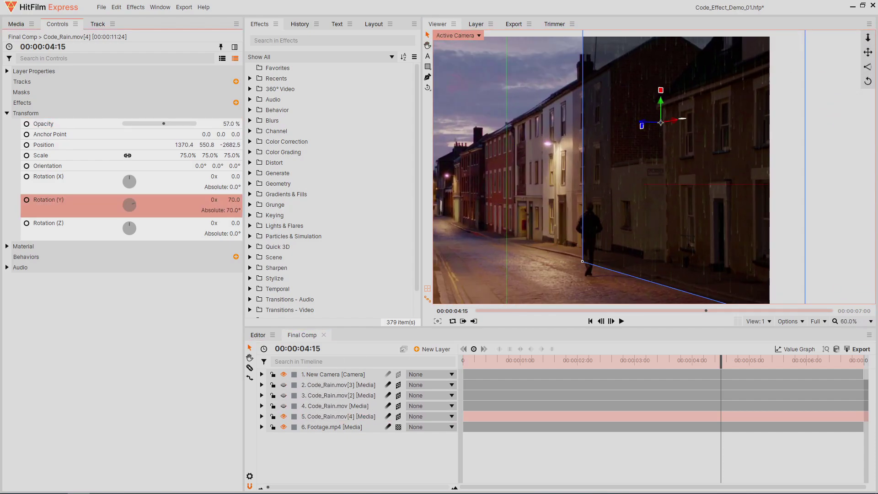
Step: Align Code_Rain.mov[4] with the right-hand buildings and the ground plane using the orthographic views, and set its opacity to 68%
left_click_drag(646, 168, 677, 167)
left_click(471, 35)
left_click(460, 72)
scroll(507, 81, "down", 2)
left_click(452, 35)
left_click(459, 89)
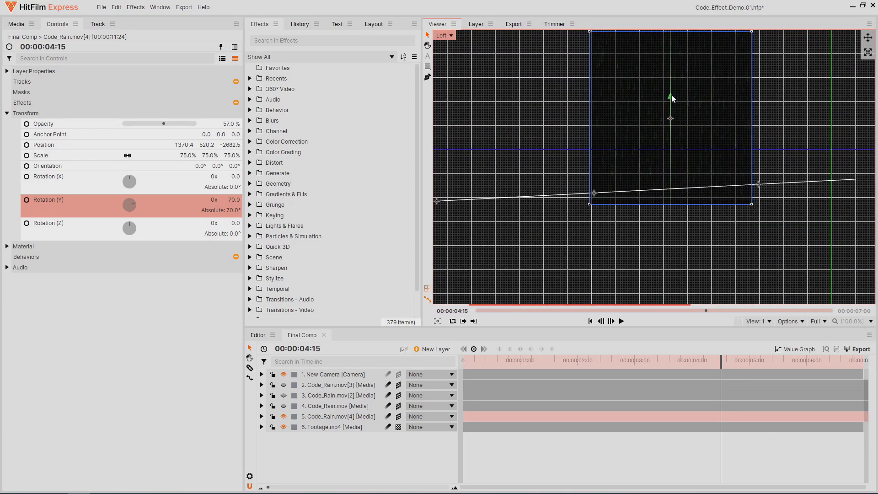
left_click(445, 35)
left_click(450, 44)
left_click_drag(662, 196, 557, 204)
scroll(648, 180, "up", 2)
Step: Duplicate Code_Rain.mov[4] and move the copy farther along the right-hand buildings, edge to edge with the first wall plane
right_click(353, 417)
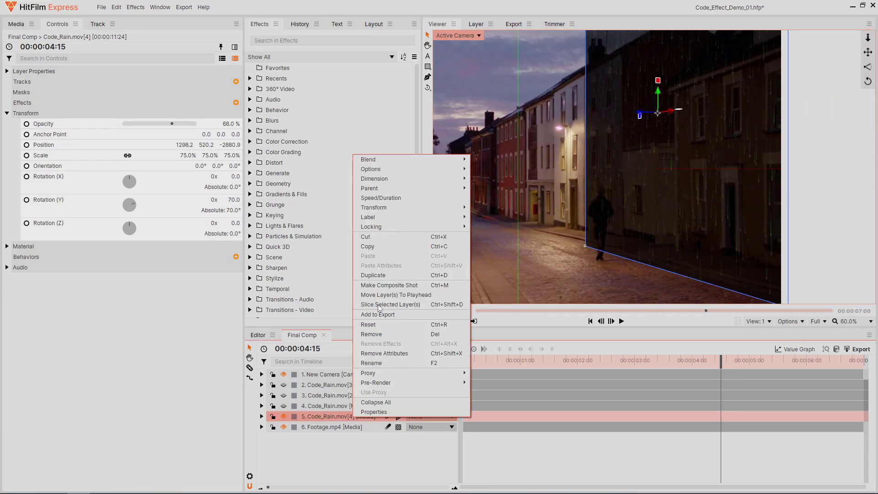
left_click(373, 275)
scroll(646, 123, "up", 4)
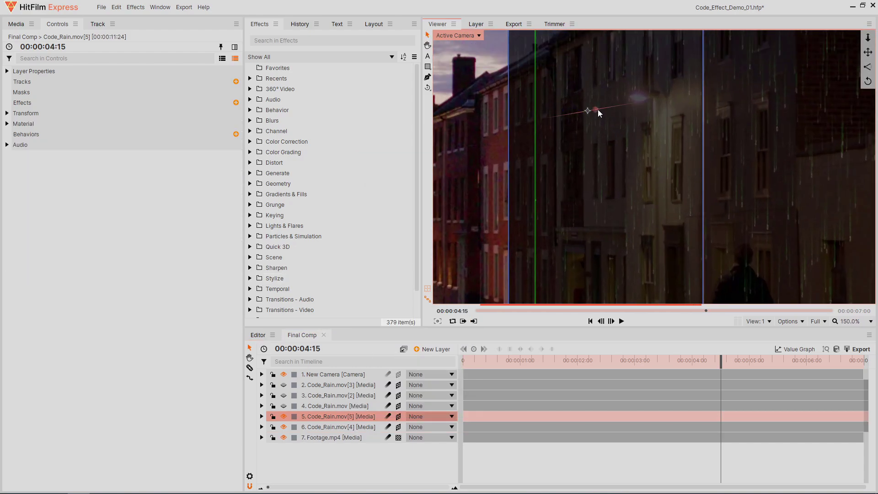
scroll(598, 109, "down", 5)
left_click_drag(652, 186, 694, 198)
scroll(694, 199, "down", 1)
Step: Duplicate Code_Rain.mov[5] and move the copy to cover the far end of the right-hand buildings
right_click(352, 416)
left_click(374, 275)
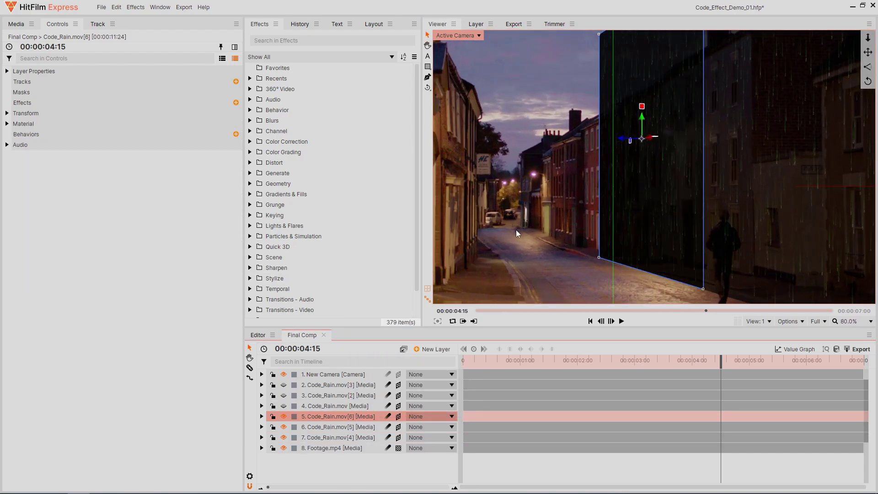
scroll(694, 139, "up", 2)
scroll(620, 153, "up", 3)
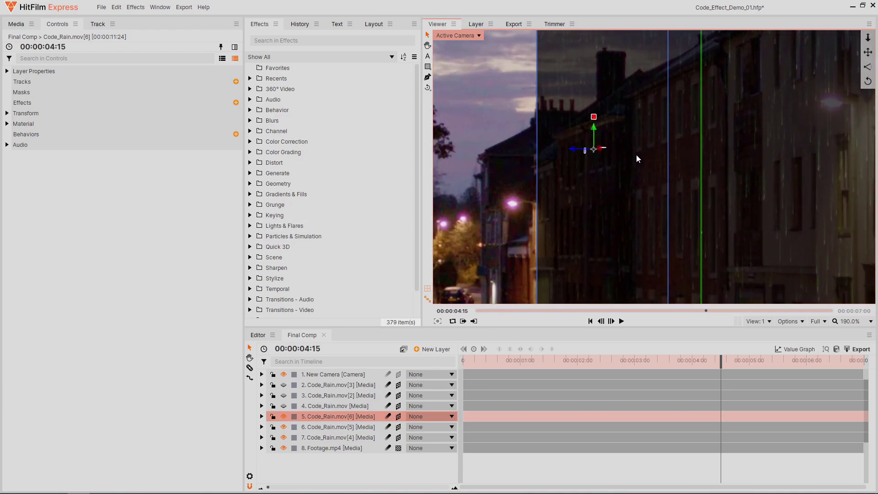
scroll(621, 180, "down", 5)
Step: Duplicate Code_Rain.mov[4], move the copy across to the left-hand buildings, and set its Y rotation to 87°
key("ctrl+d")
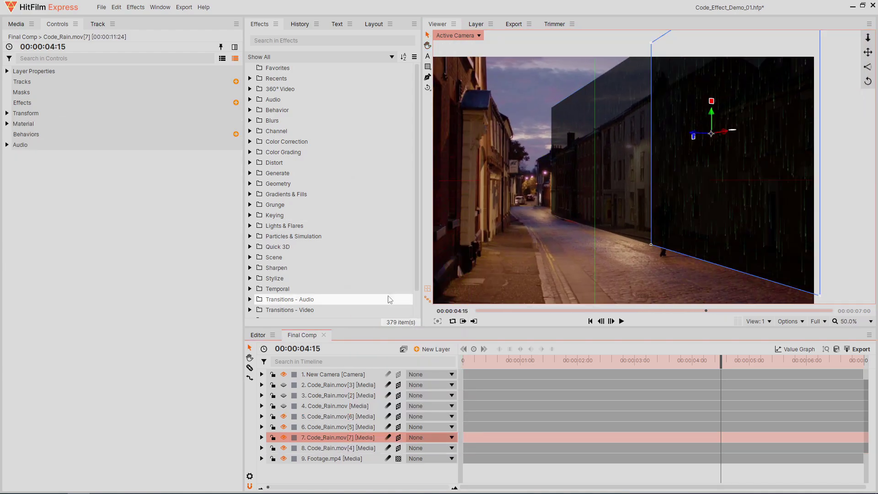
left_click_drag(695, 142, 473, 161)
left_click(6, 113)
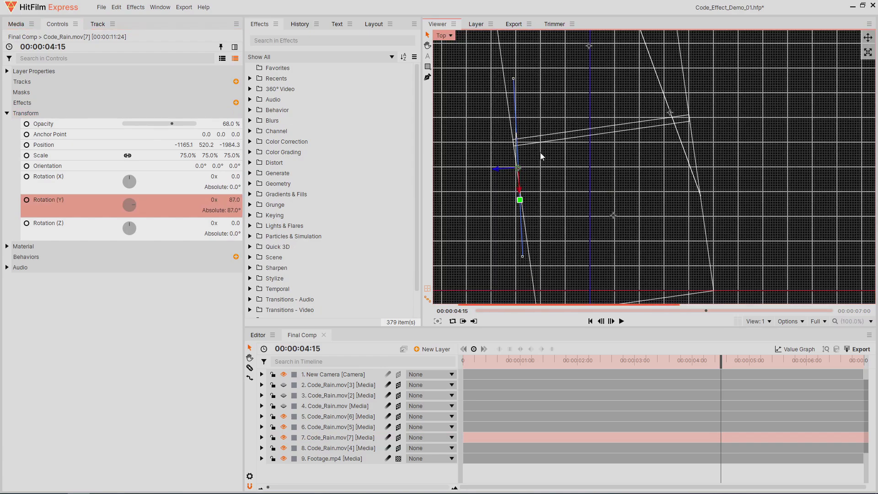
Step: Fine-tune the left wall plane's position in the Top view and line it up with the buildings through the active camera
scroll(542, 174, "up", 2)
left_click_drag(488, 162, 498, 163)
left_click_drag(522, 192, 524, 191)
left_click(444, 35)
left_click(452, 46)
left_click_drag(565, 159, 604, 173)
left_click_drag(560, 120, 318, 156)
scroll(582, 193, "down", 3)
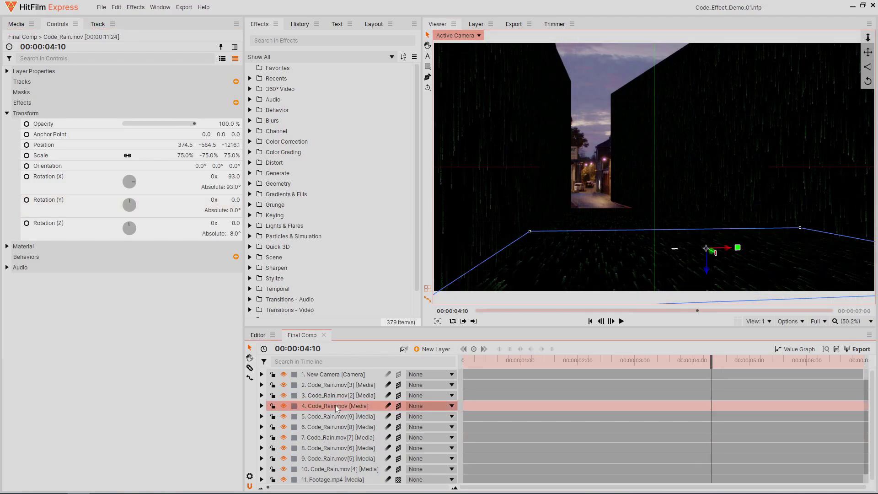
Step: Duplicate the Code_Rain.mov layer, make the copy a 2D layer, and move it directly above Footage.mp4
right_click(336, 406)
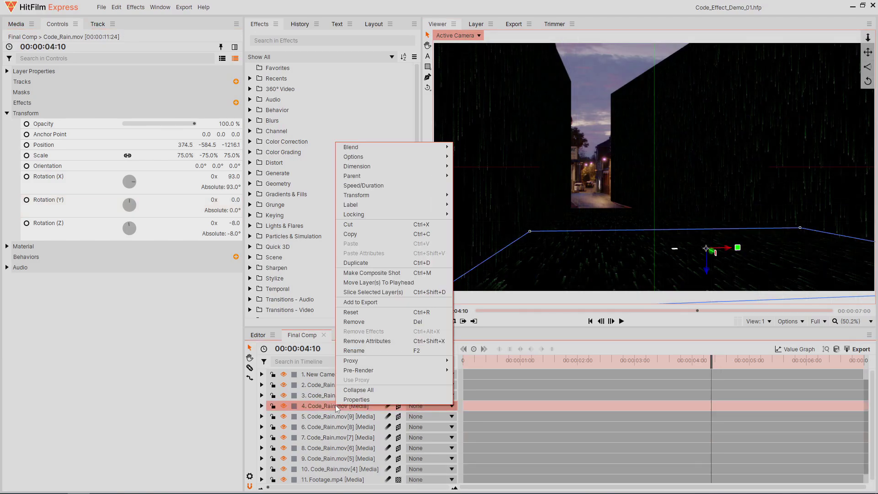
left_click(355, 263)
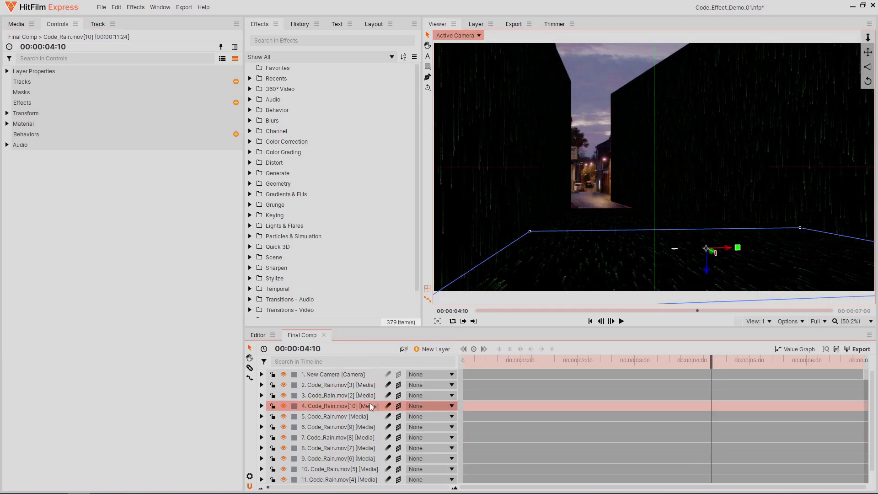
left_click(398, 405)
left_click(403, 414)
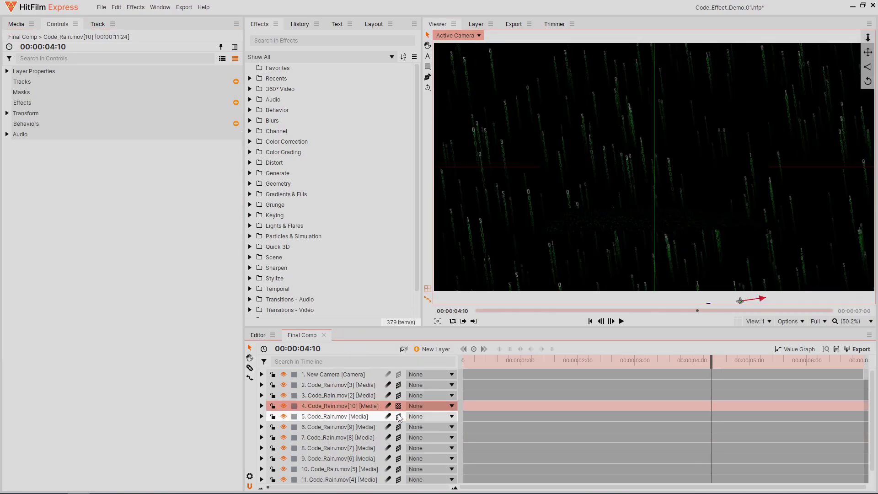
scroll(369, 404, "down", 1)
left_click_drag(363, 415, 361, 471)
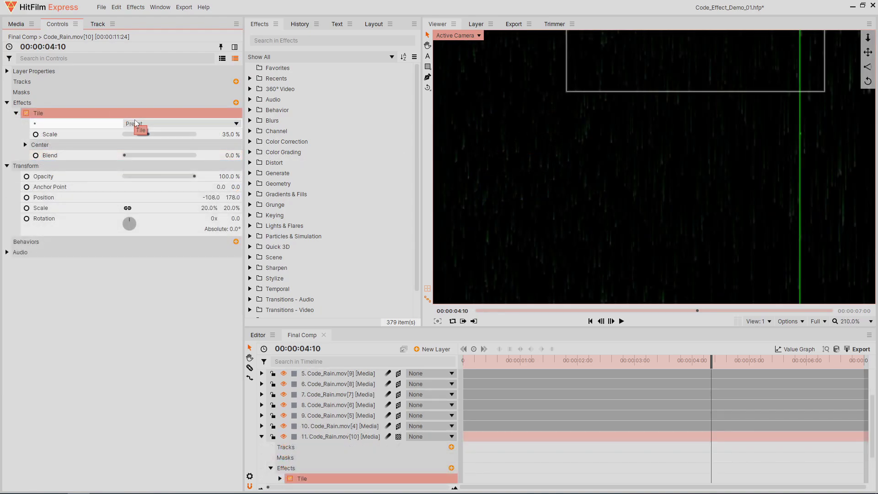
Step: Set the Tile effect on Code_Rain.mov[10] to the 3×3 preset
left_click(137, 123)
left_click(132, 148)
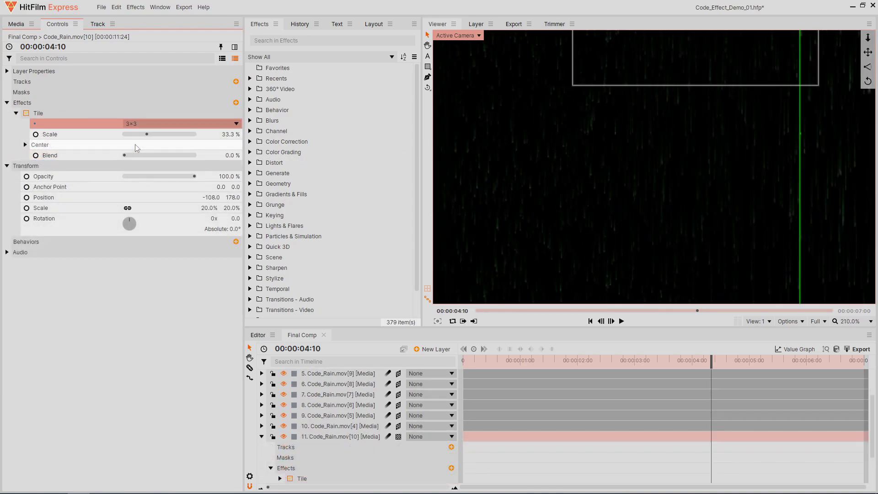
left_click(150, 123)
left_click(140, 158)
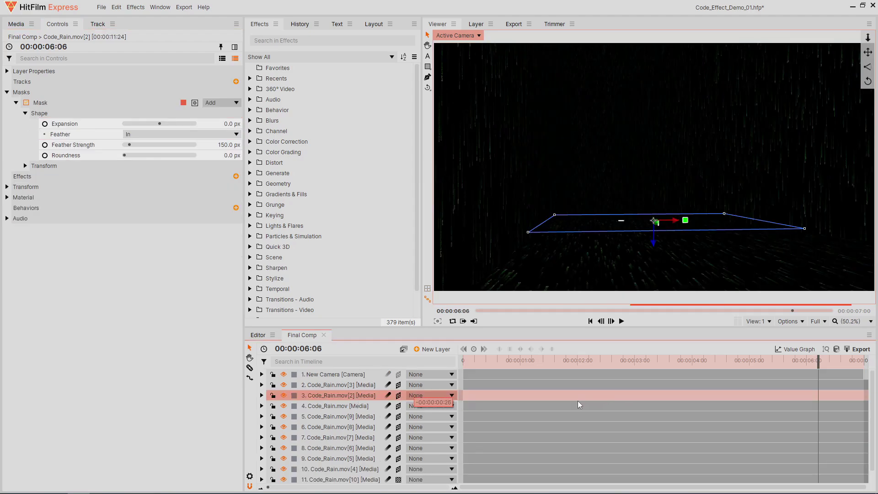
Step: Shift Code_Rain.mov[3] earlier in time and combine the three floor planes into a composite shot named Code Floor
left_click(639, 384)
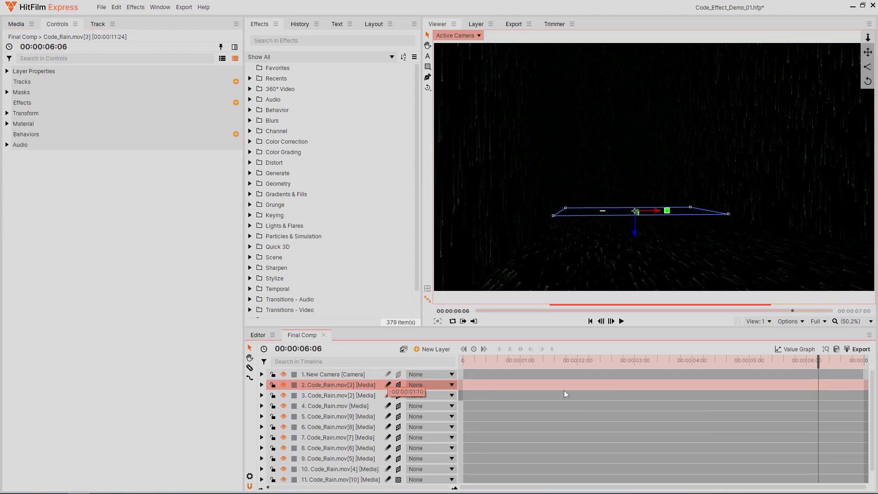
left_click(355, 415)
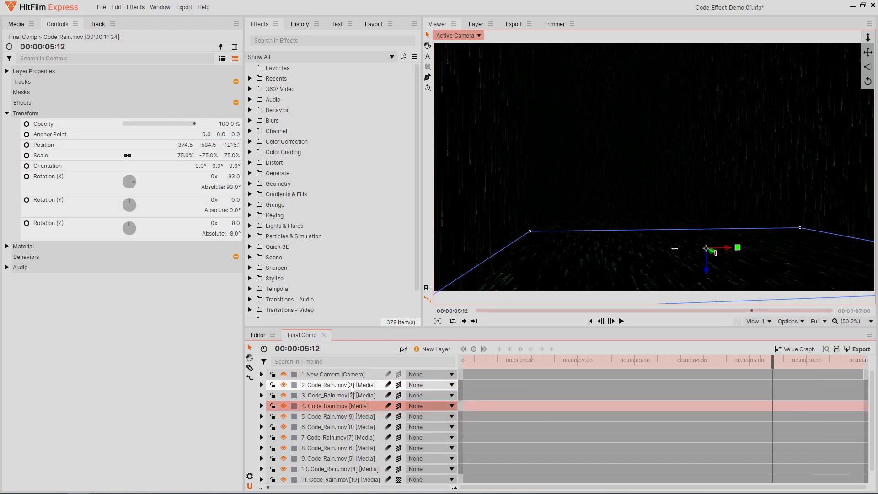
left_click(351, 385, "shift")
right_click(351, 386)
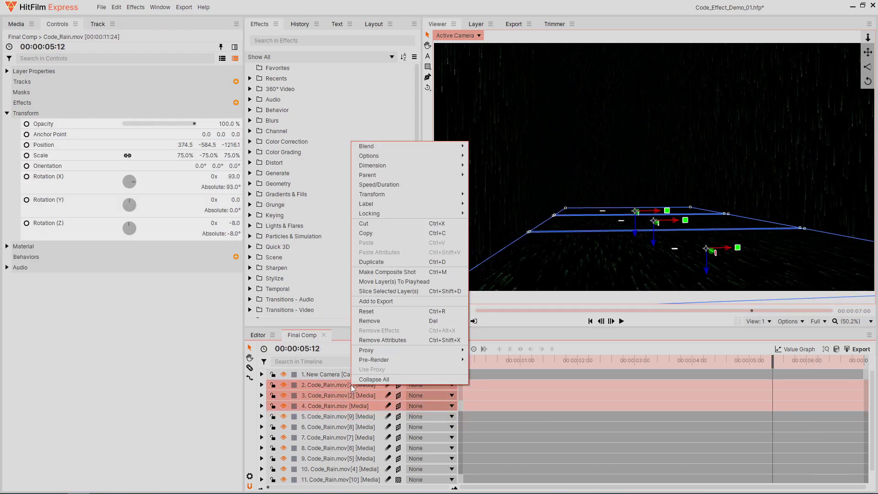
left_click(428, 274)
key("Return")
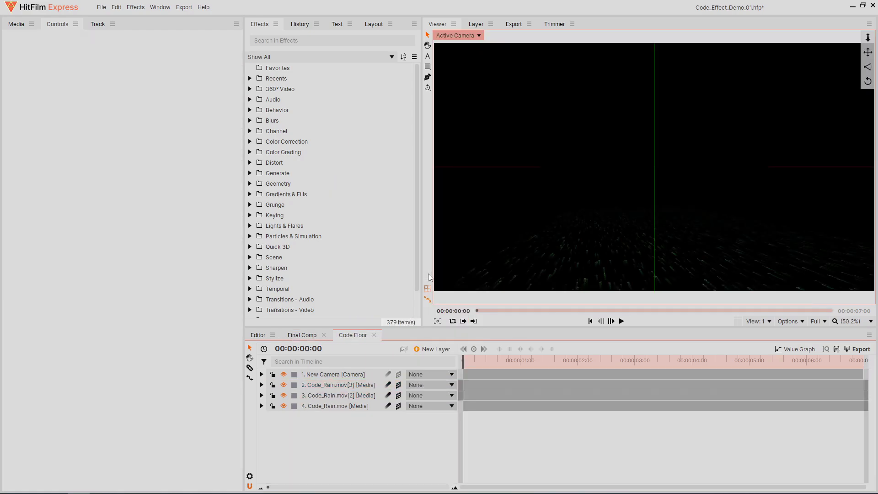
Step: In Final Comp, trace a freehand mask on Code Floor around the street surface and hide the layer
left_click(301, 335)
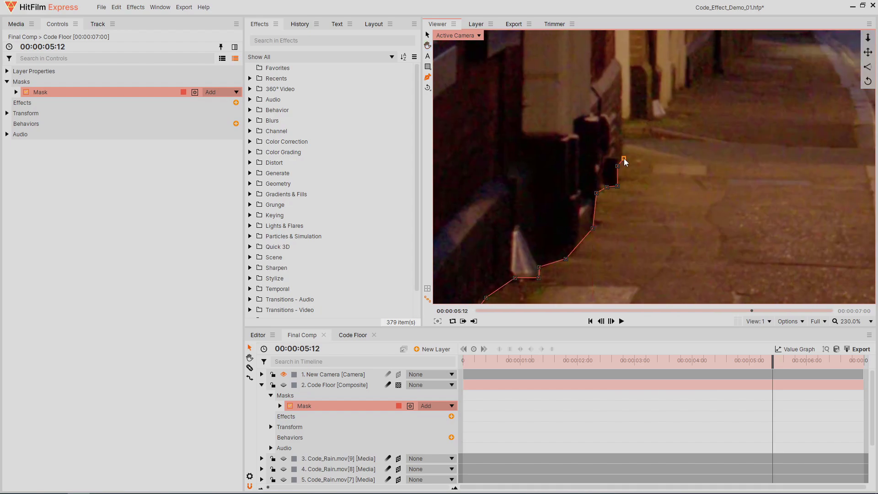
left_click_drag(659, 119, 613, 276)
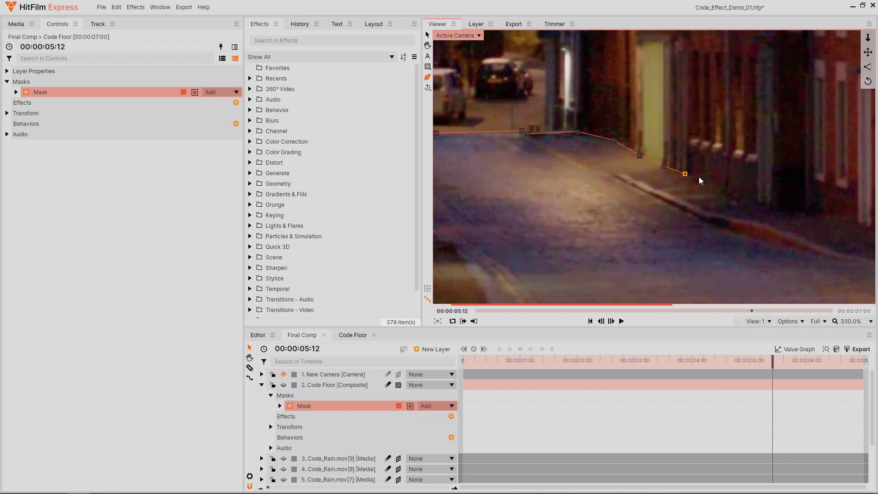
scroll(699, 176, "down", 8)
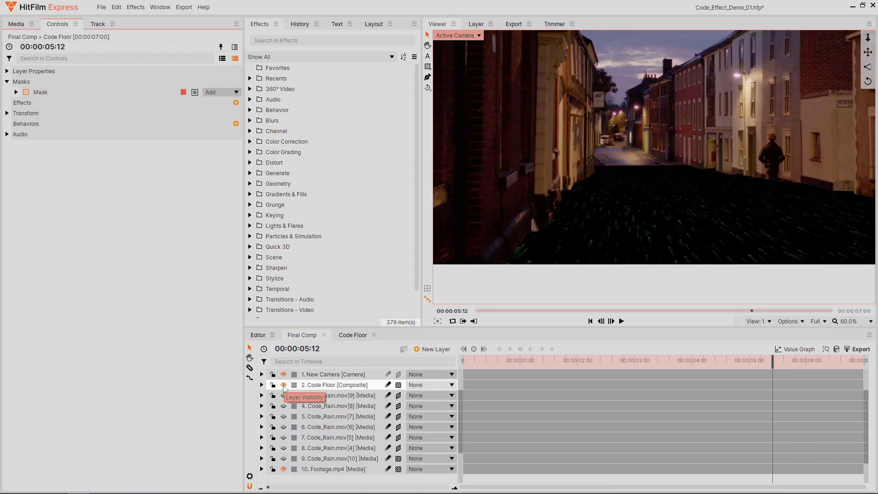
left_click(284, 385)
left_click(283, 385)
left_click(283, 386)
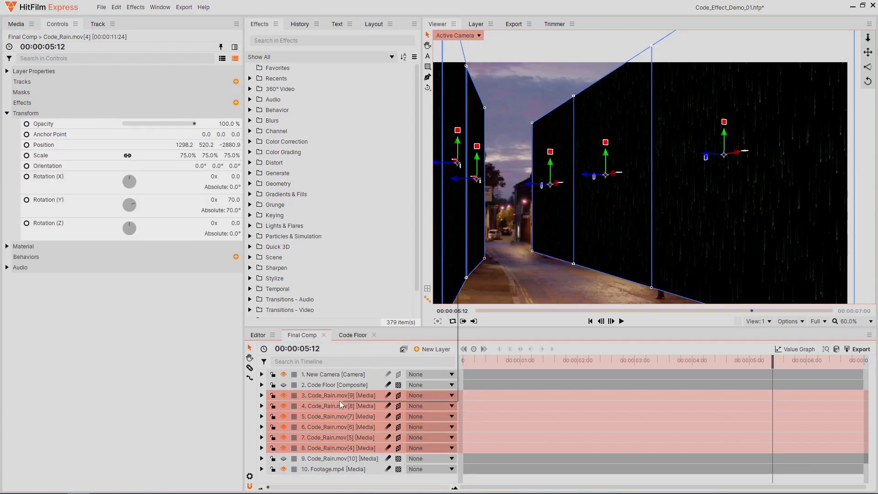
Step: Combine the six wall planes into a composite shot named Code Walls and mask it along the buildings' rooflines
right_click(340, 400)
left_click(401, 288)
key("Return")
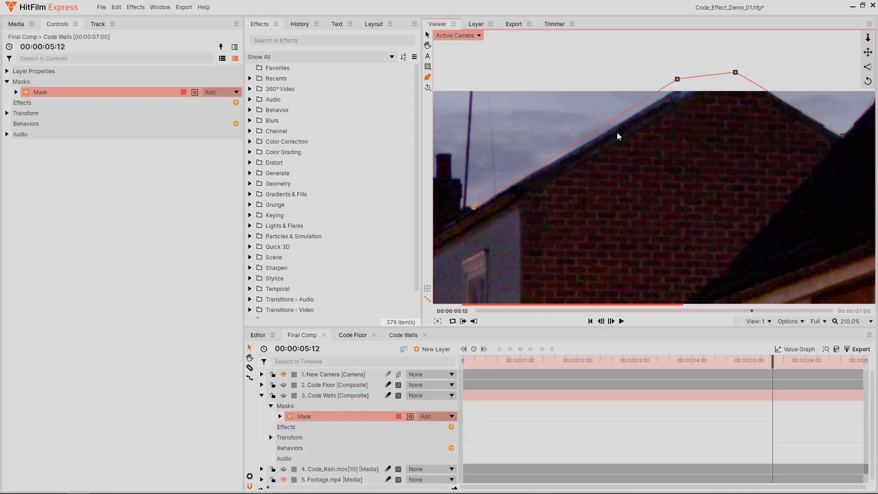
scroll(595, 160, "up", 5)
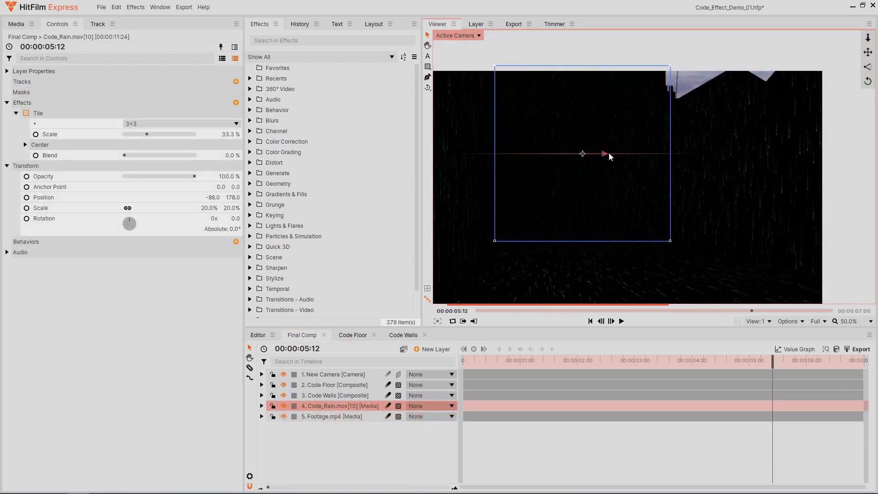
Step: Position Code_Rain.mov[10] over the sky at 126, 178, scale it to 33%, and tile it 5×5
left_click_drag(609, 155, 662, 154)
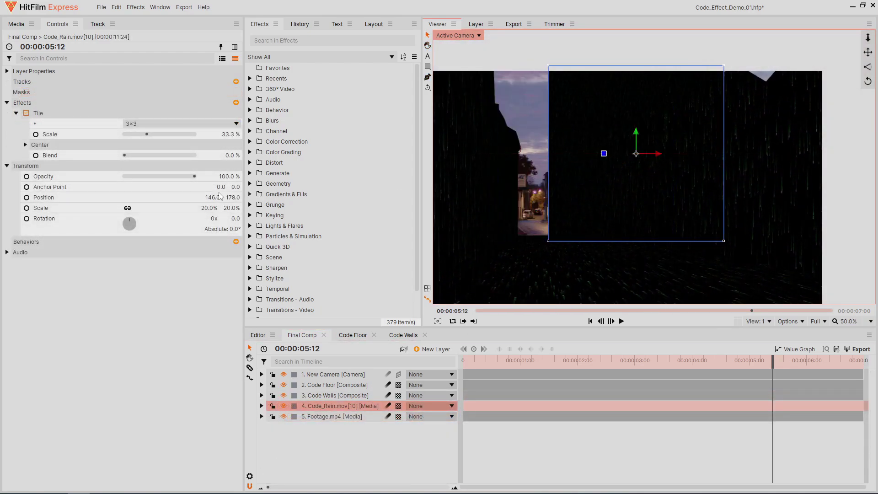
left_click_drag(208, 208, 215, 208)
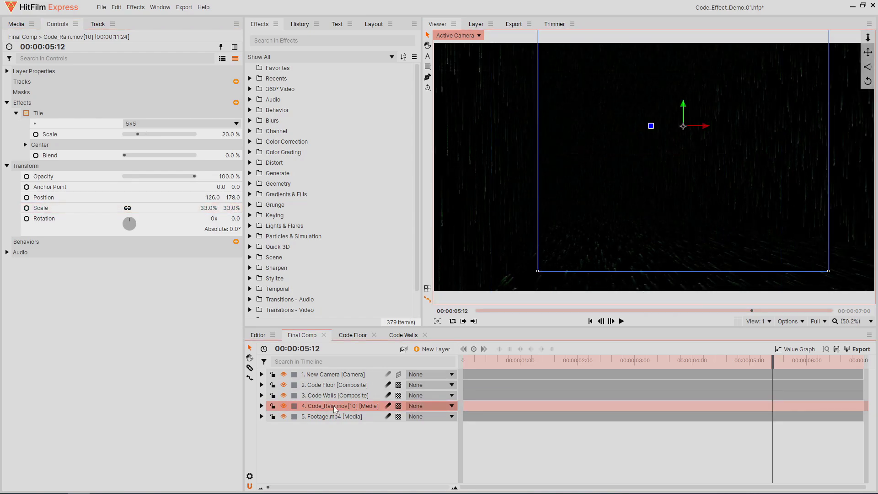
Step: Combine Code Floor, Code Walls and Code_Rain.mov[10] into a composite shot named Code
left_click(333, 386, "shift")
right_click(334, 387)
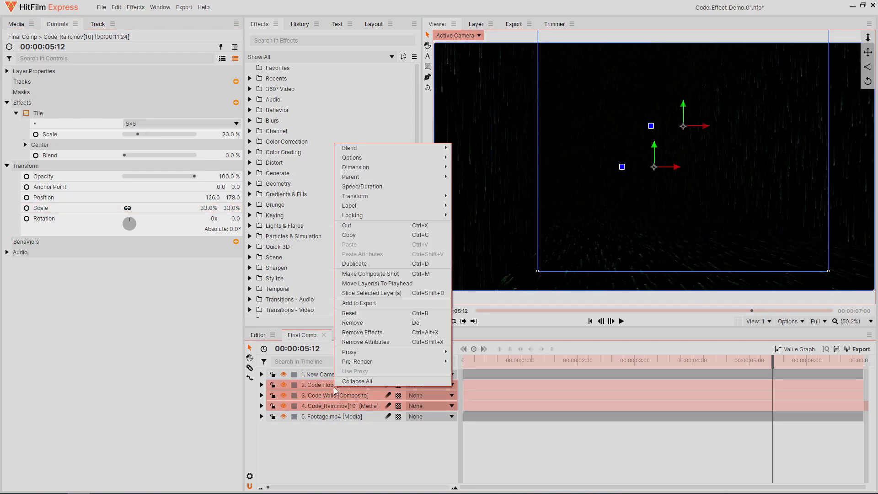
left_click(404, 274)
type("Code")
key("Return")
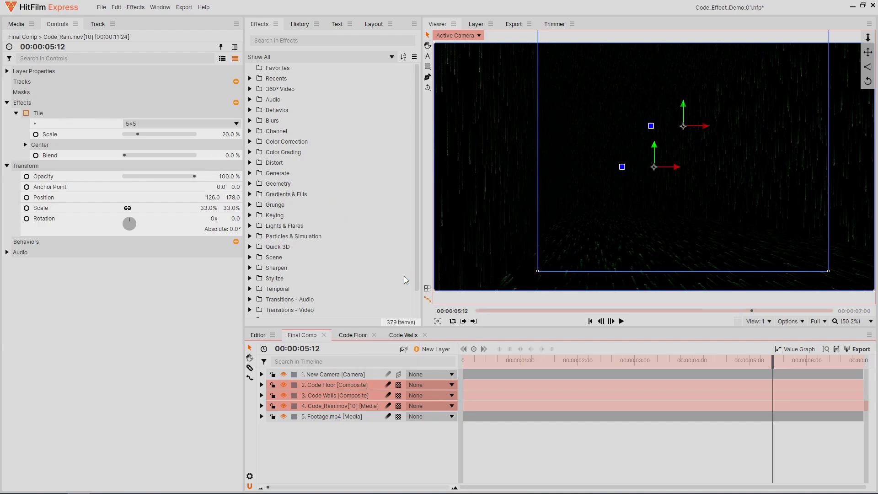
Step: Back in Final Comp, compare the footage with and without the Code composite and set its blend mode to Add
left_click(306, 336)
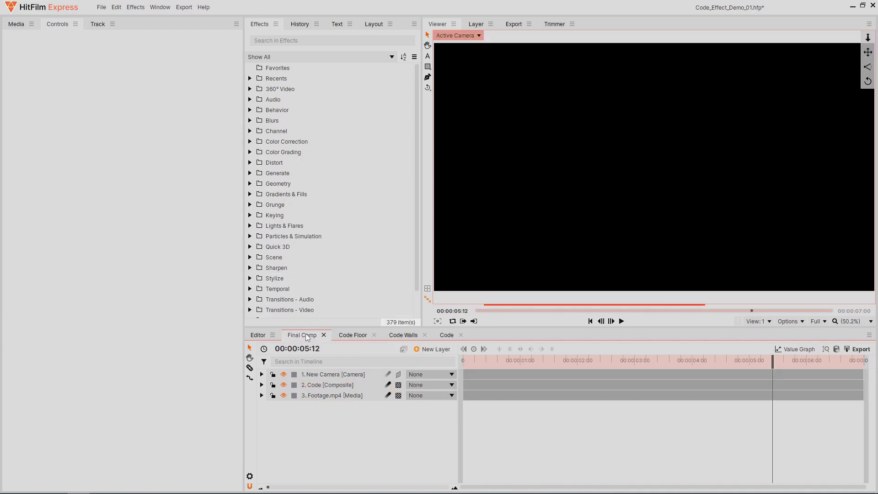
left_click(298, 385)
left_click(287, 386)
left_click(287, 385)
left_click(287, 385)
left_click(287, 385)
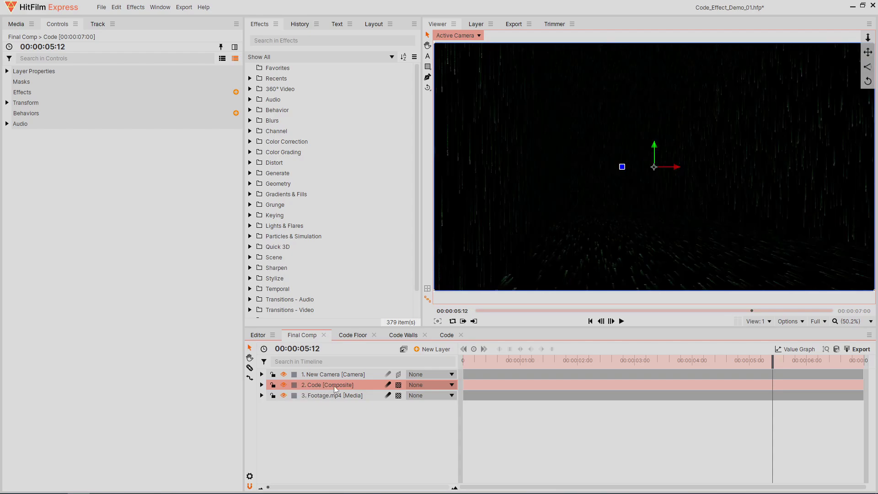
right_click(359, 387)
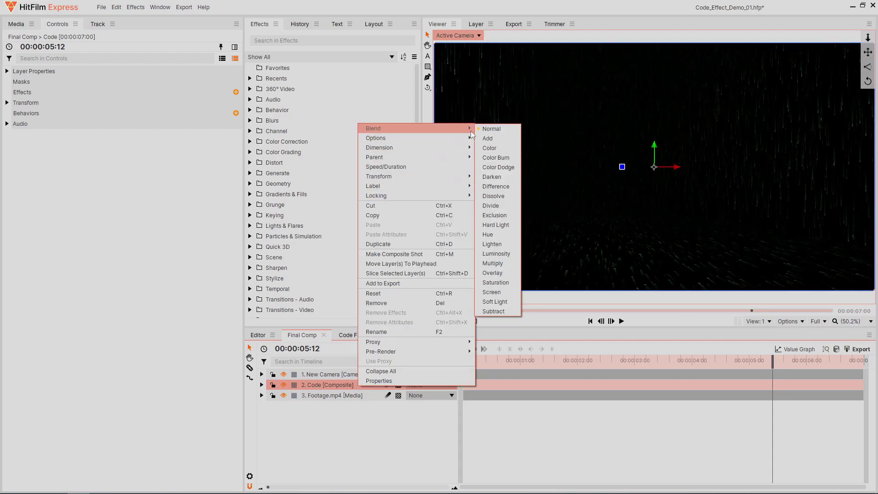
left_click(488, 136)
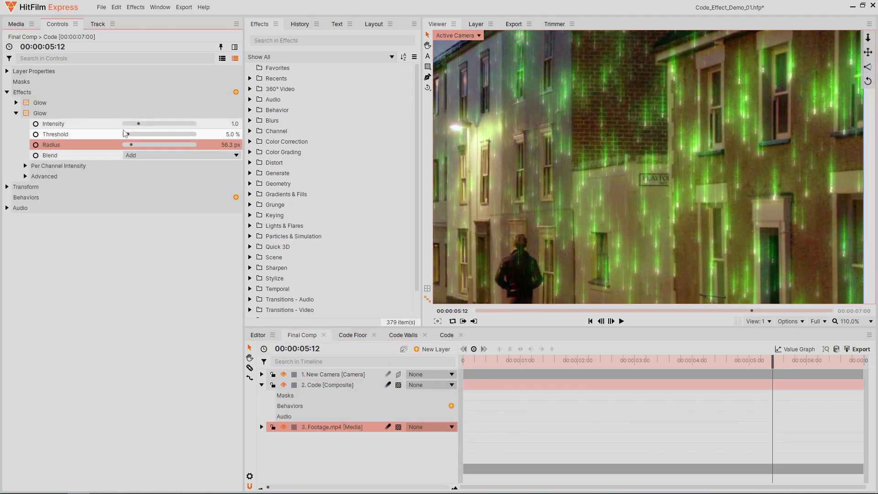
Step: Set the second Glow effect's intensity on the Code layer to 0.5 and expand the first Glow's settings
left_click_drag(139, 124, 132, 125)
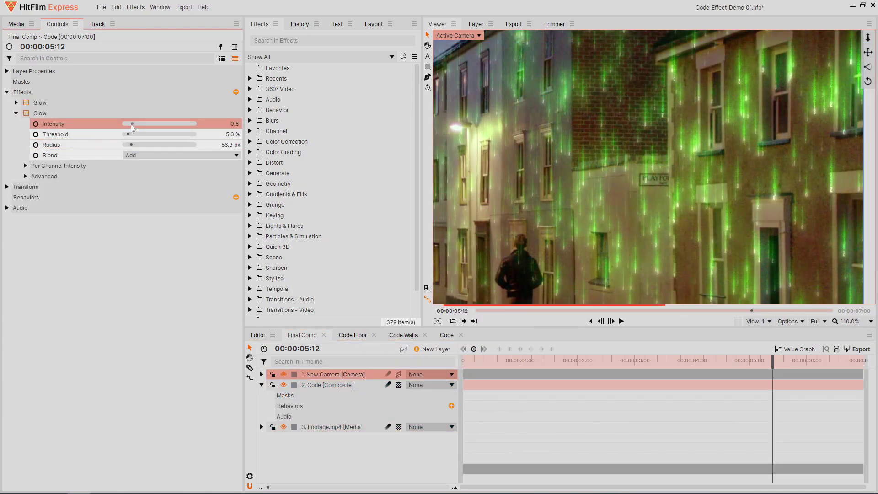
left_click(16, 103)
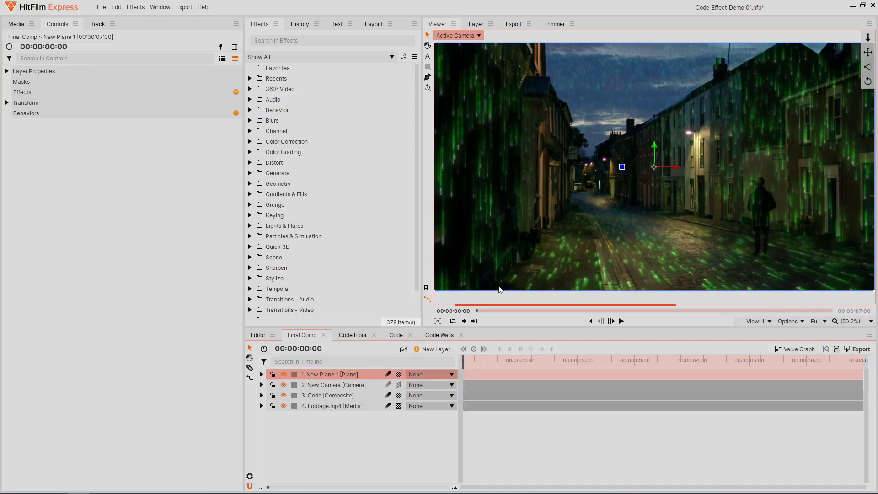
Step: Move New Plane 1 directly below the Code composite and set its opacity to 91%
left_click_drag(347, 373, 346, 398)
left_click(7, 103)
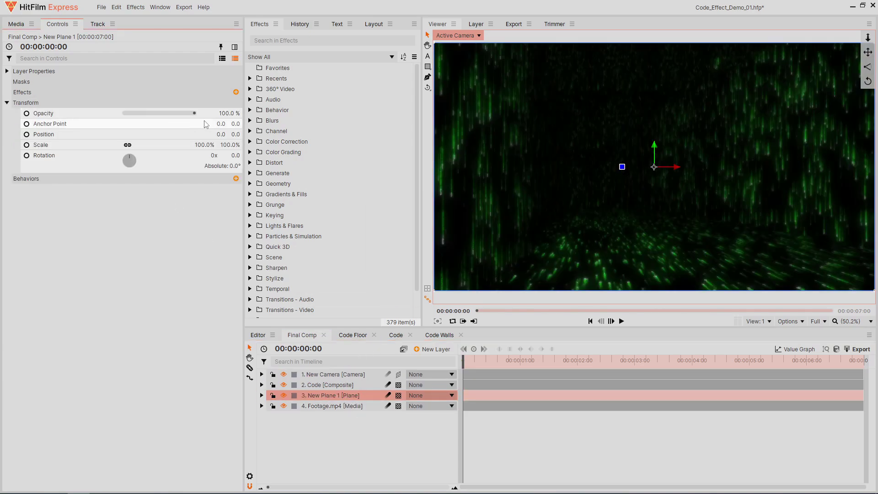
left_click_drag(226, 113, 224, 113)
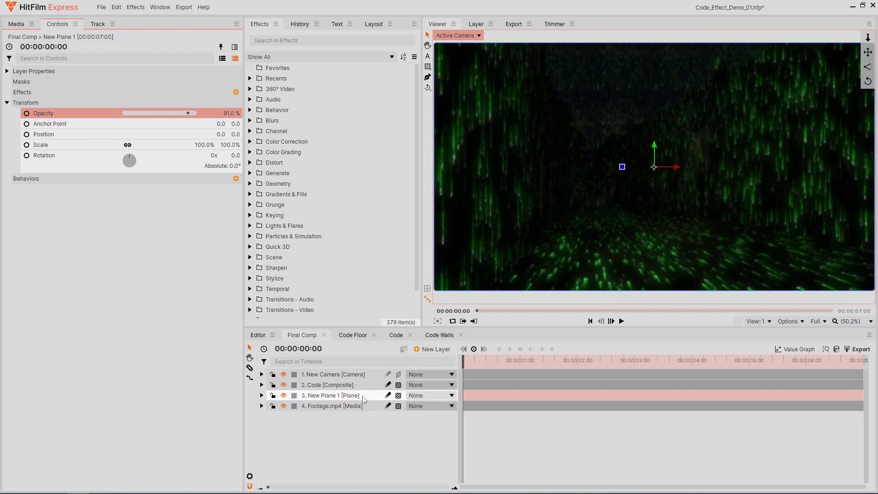
Step: Draw a rectangular mask on New Plane 1 slightly larger than the whole frame
left_click(363, 396)
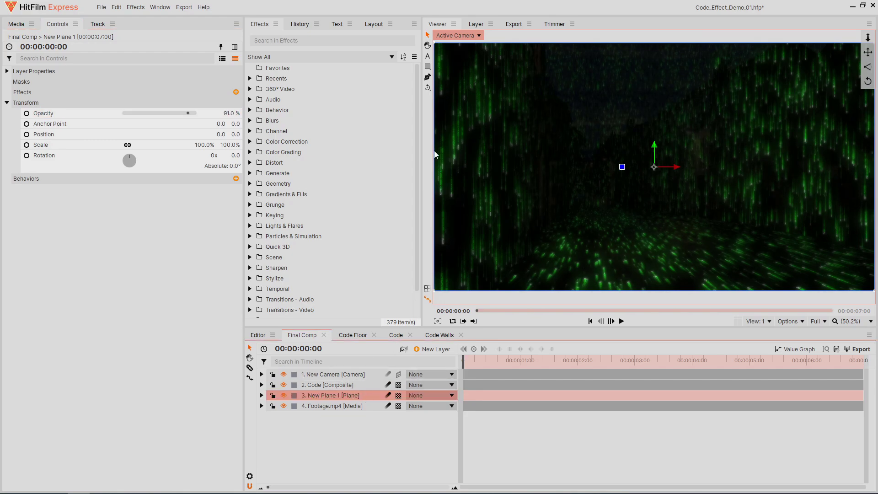
left_click(428, 68)
scroll(487, 91, "down", 1)
mouse_move(440, 50)
left_mouse_down()
mouse_move(623, 177)
mouse_move(803, 254)
left_mouse_up()
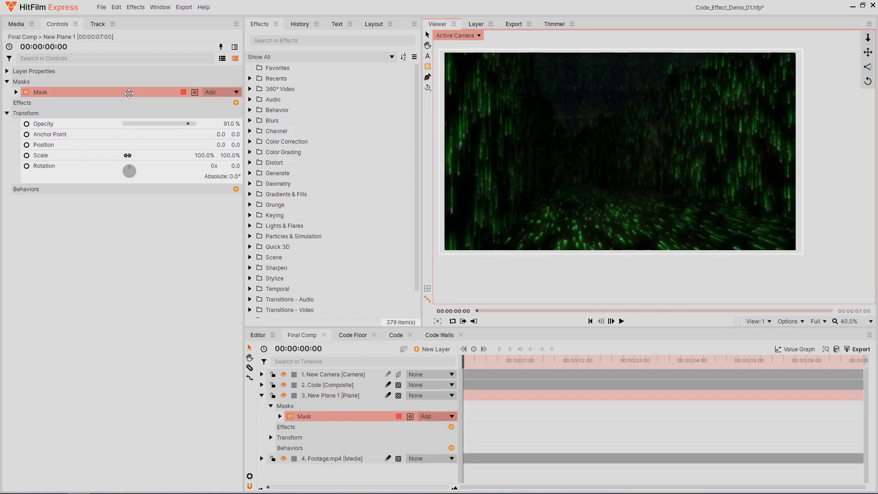
Step: Duplicate the rectangular mask on New Plane 1 and set the copy's blend mode to Subtract
right_click(128, 93)
left_click(148, 126)
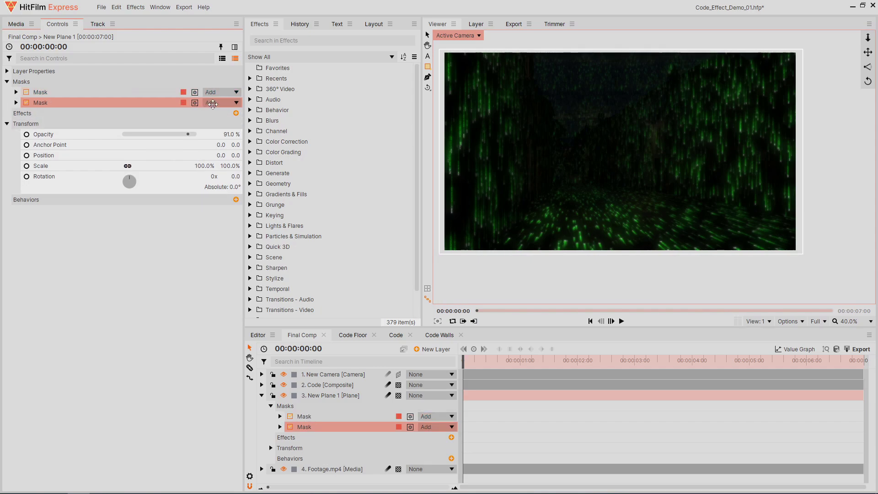
left_click(219, 102)
left_click(215, 191)
Step: Scale the Subtract mask on New Plane 1 to 71%
left_click(16, 103)
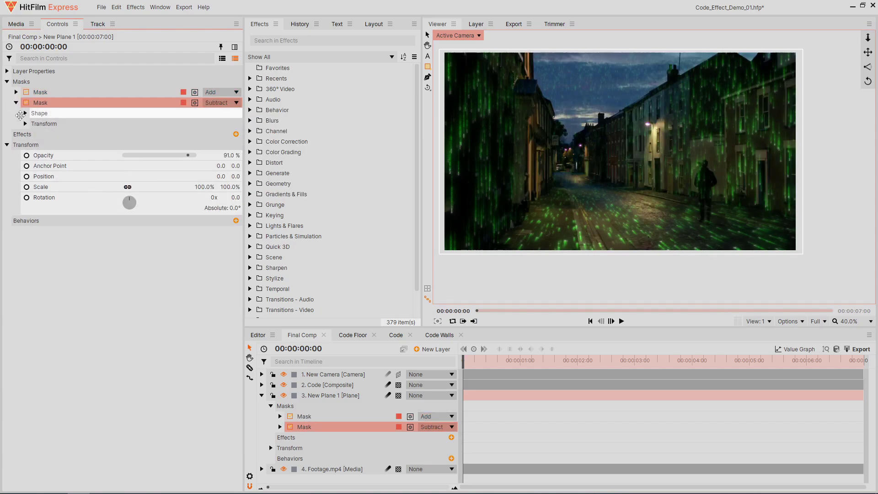
left_click(25, 123)
left_click_drag(225, 176, 211, 176)
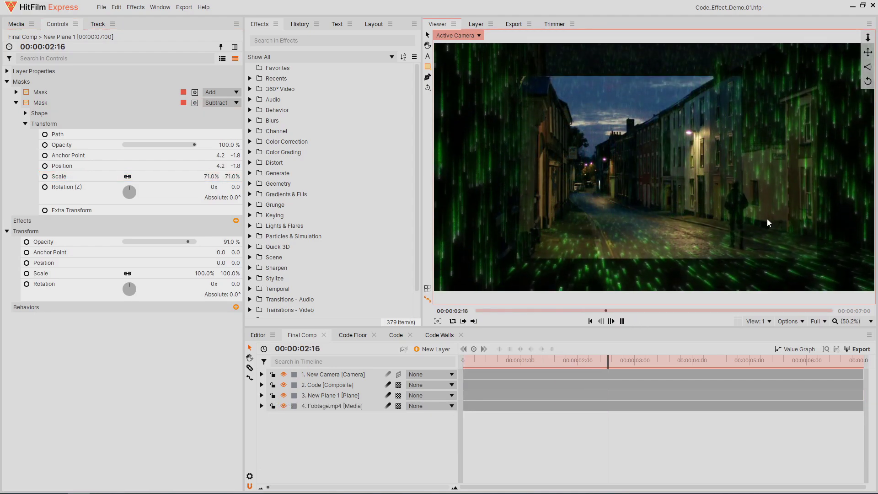
Step: Close a freehand mask around the walking man on the Code layer and invert it
scroll(767, 218, "up", 3)
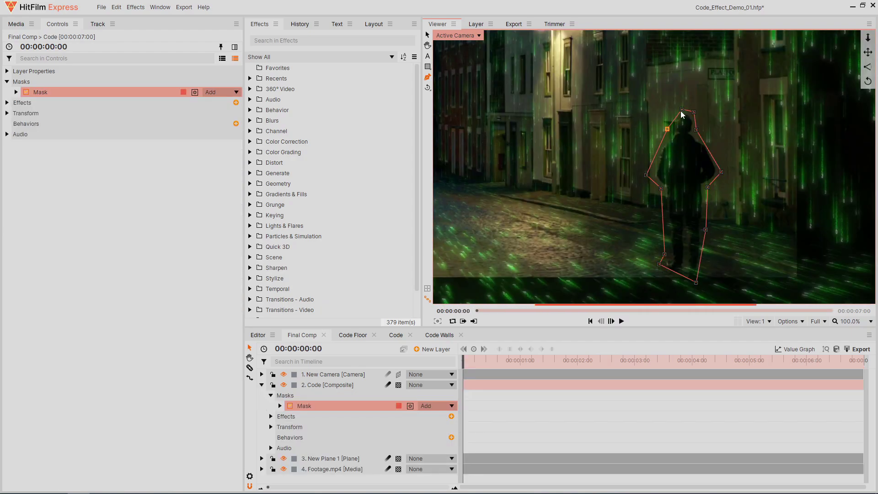
left_click(682, 110)
left_click(195, 92)
Step: Keyframe the Code mask's path on the first frame and reposition the mask over the walking man at 00:00:06:29
left_click(16, 92)
left_click(45, 123)
left_click_drag(488, 363, 862, 360)
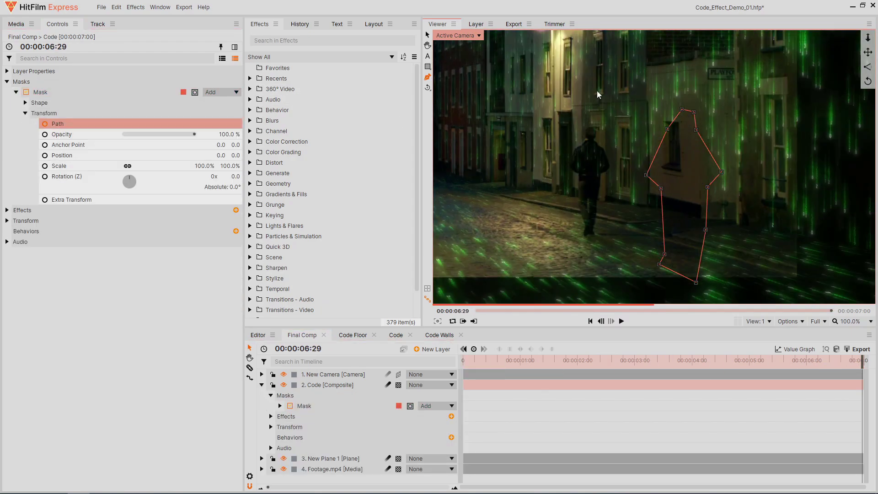
left_click_drag(620, 144, 592, 212)
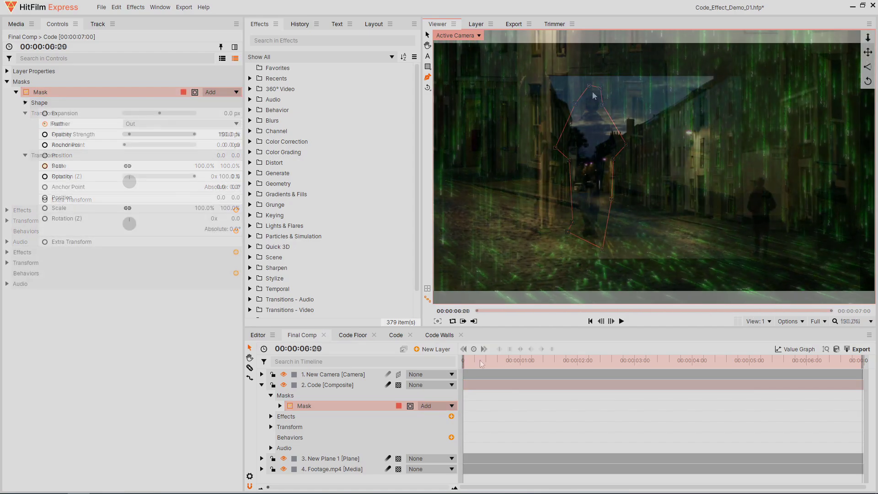
left_click_drag(463, 361, 668, 366)
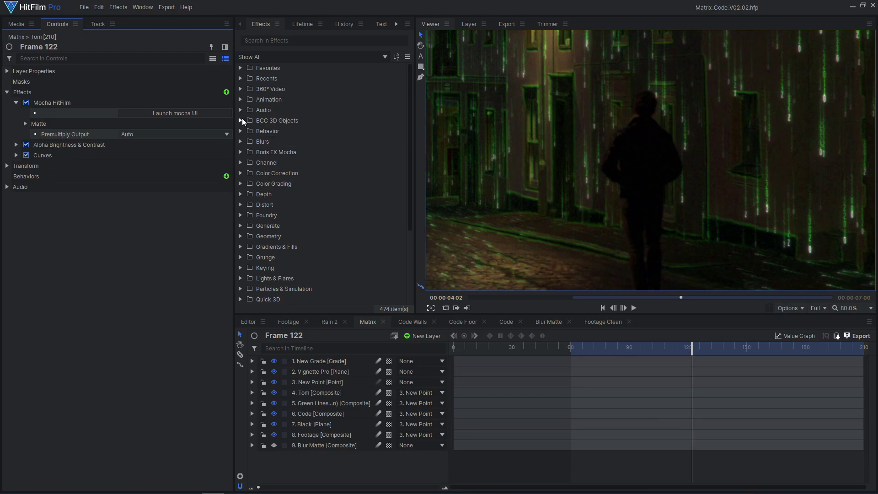
Step: Open the Mocha HitFilm effect of the Tom layer in the HitFilm Pro project and examine the walking man's tracked outlines
left_click(213, 114)
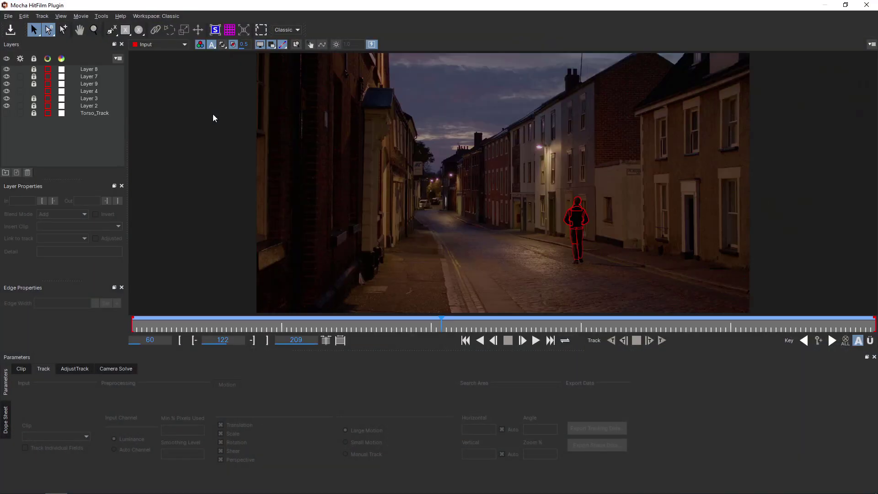
left_click(143, 326)
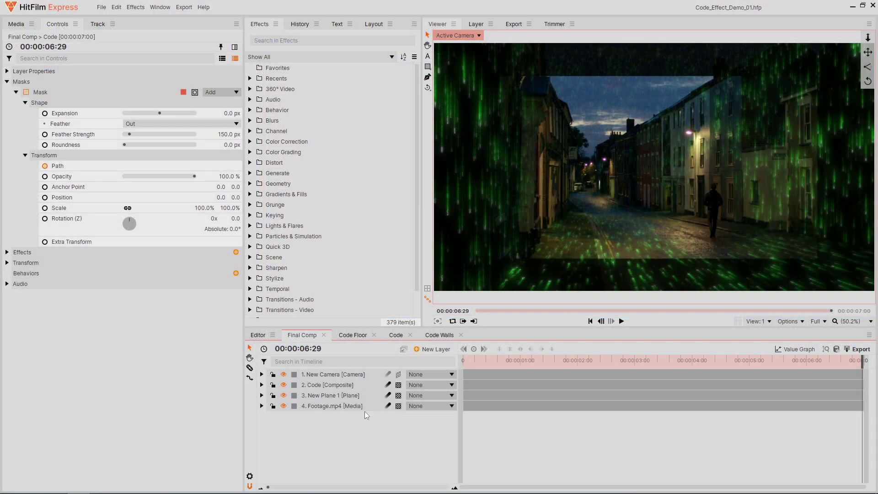
Step: Duplicate the Footage.mp4 layer in Final Comp and place the copy directly above the Code layer
left_click(365, 410)
right_click(364, 410)
left_click(397, 268)
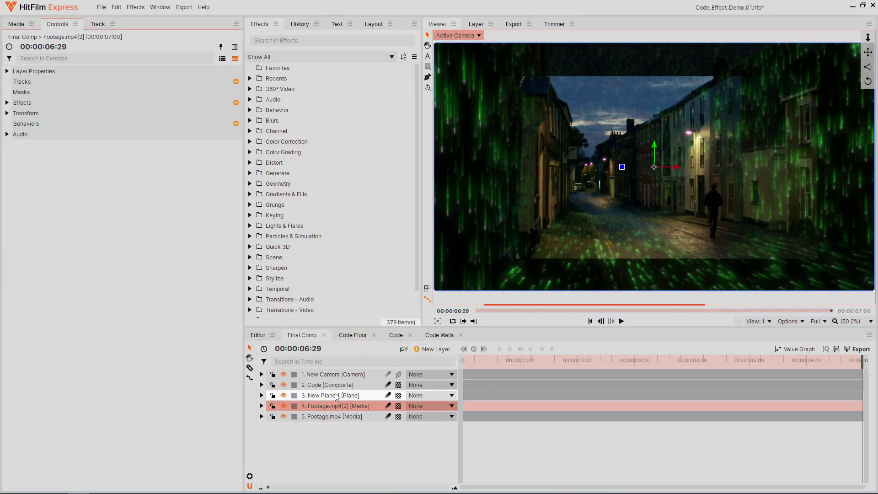
left_click_drag(331, 406, 341, 383)
Step: Add Find Edges to the Footage.mp4 copy, enable its second Curves effect and bend that curve upward to brighten the edges
left_click(236, 102)
type("find")
key("Return")
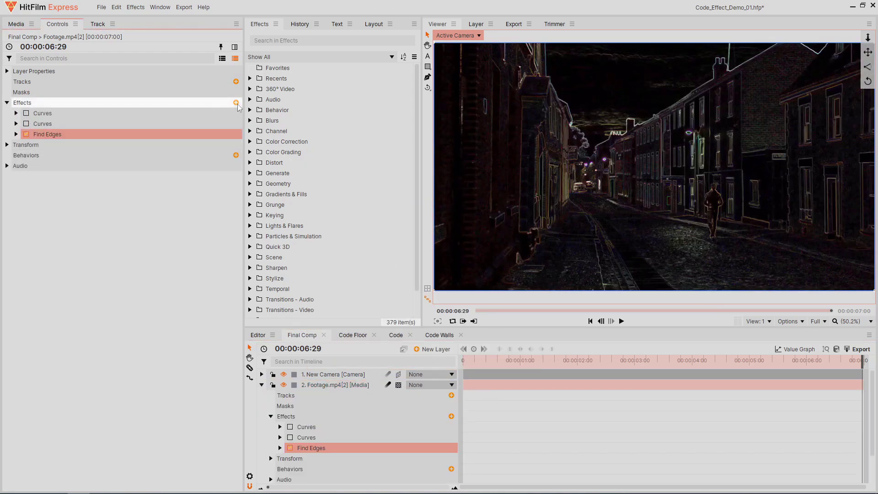
left_click(16, 124)
left_click(26, 124)
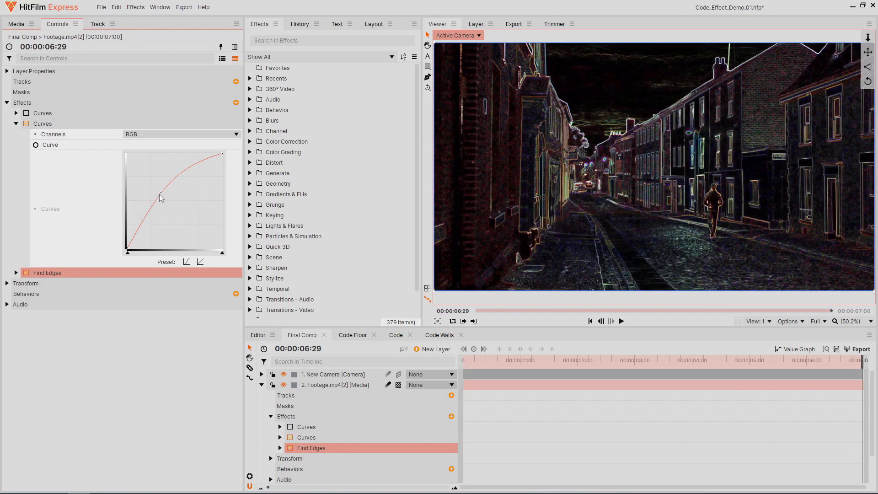
left_click_drag(175, 202, 174, 202)
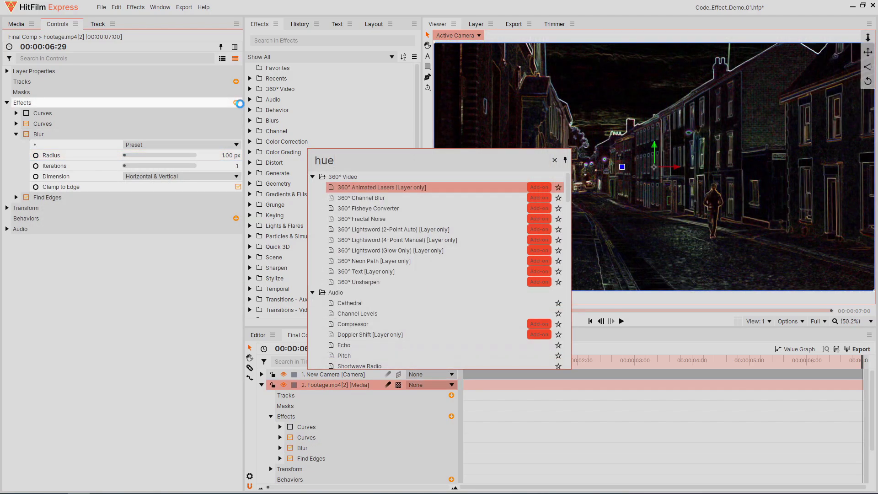
Step: Add Hue, Saturation & Lightness to the Footage.mp4 copy and fully desaturate the edges
key("Return")
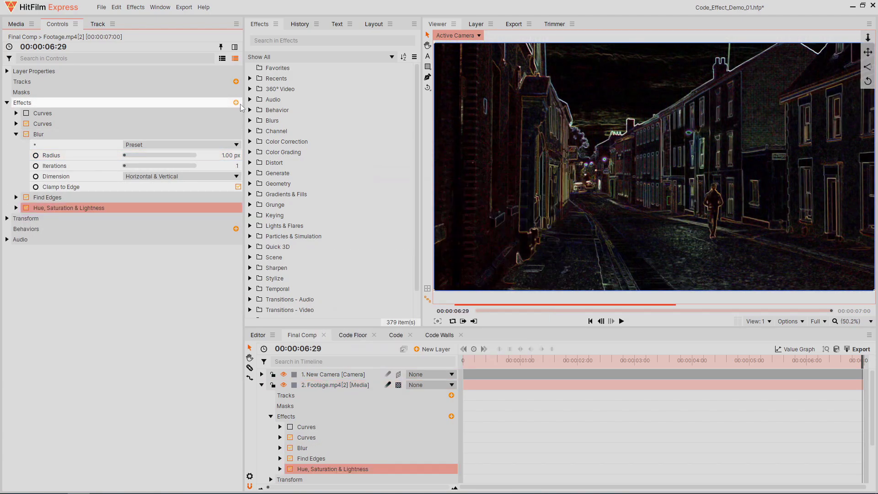
left_click(16, 208)
left_click(25, 218)
left_click_drag(140, 242, 99, 245)
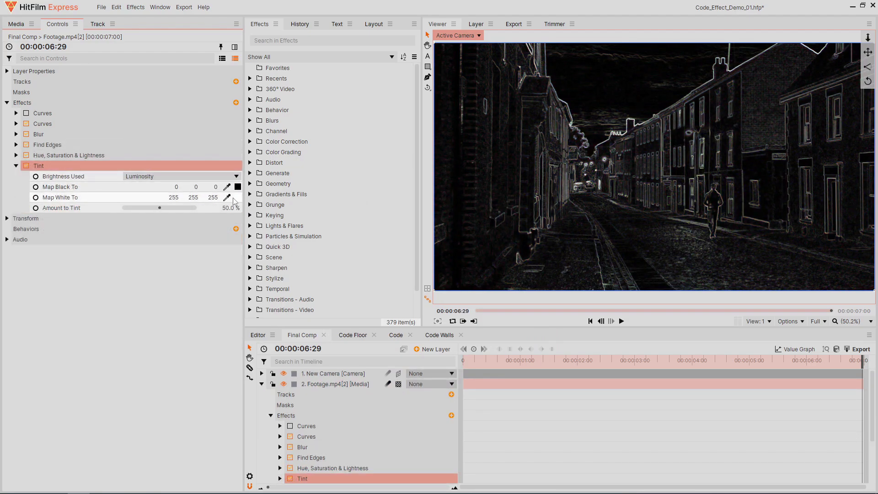
Step: Map the Tint effect's white to pure green (0, 255, 0) and set Amount to Tint to 100%
left_click(238, 197)
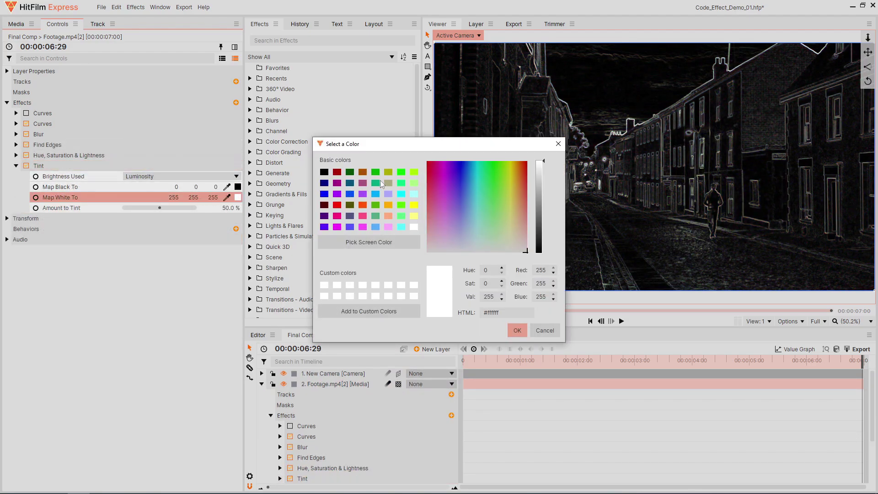
left_click(401, 173)
left_click(511, 331)
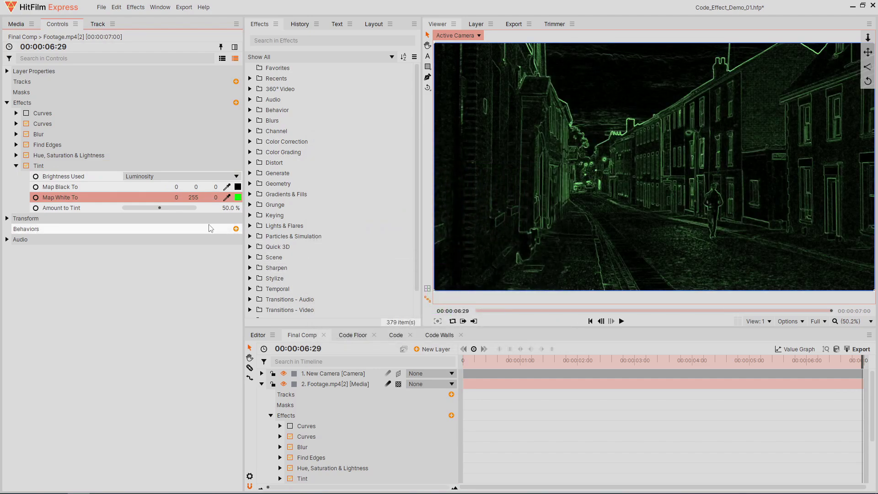
left_click_drag(160, 208, 224, 217)
Step: Set the blend mode of the tinted Footage.mp4 copy to Add
left_click(8, 71)
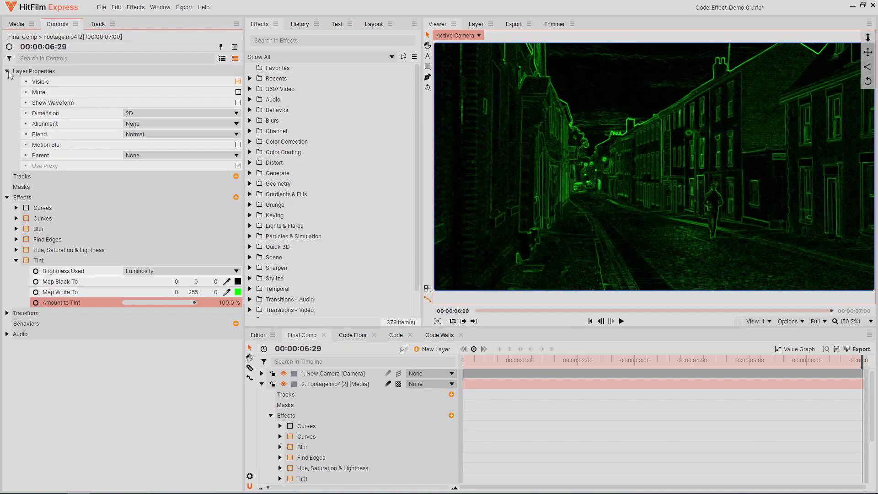
left_click(162, 134)
left_click(132, 158)
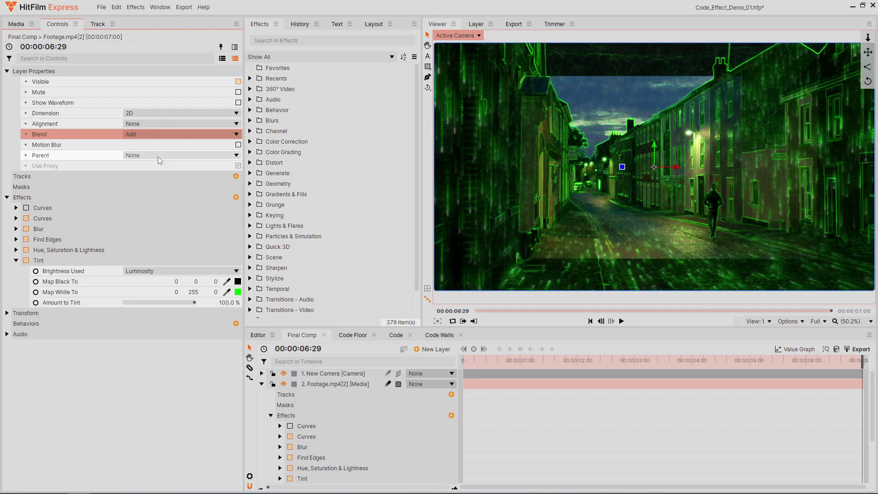
left_click(262, 384)
Step: Copy the walking man's mask from the Code layer and paste it onto the Footage.mp4 copy
left_click(320, 395)
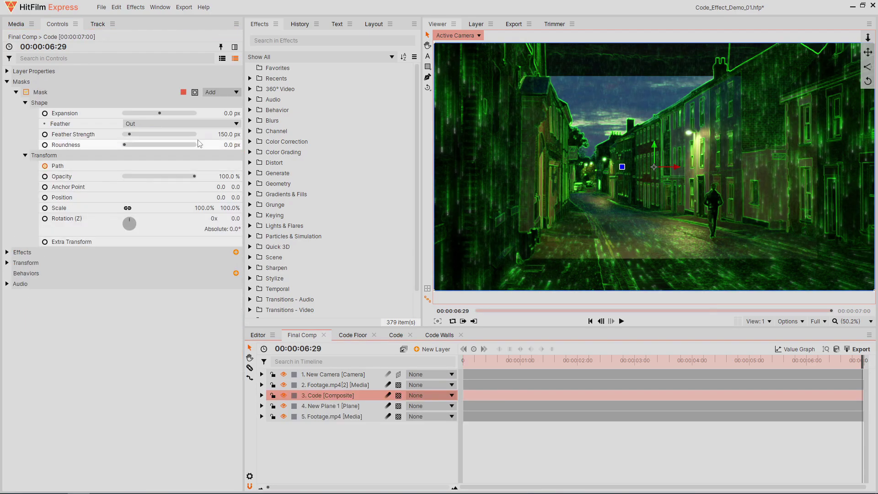
right_click(95, 92)
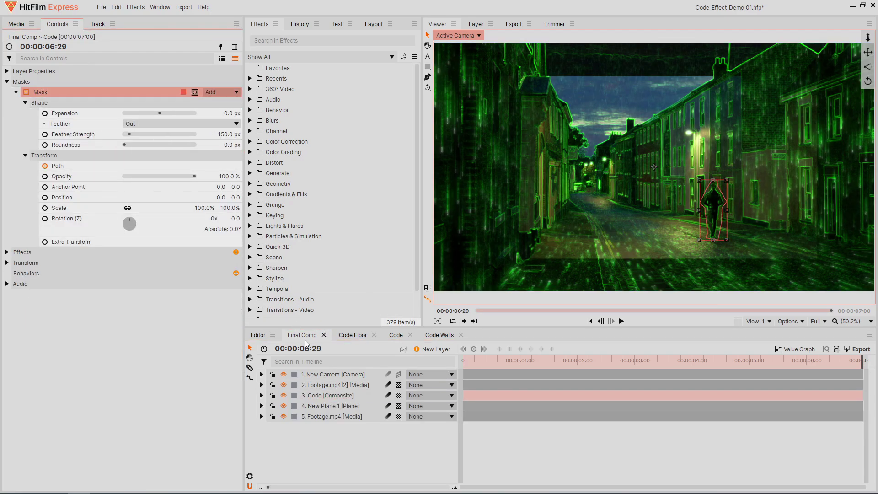
left_click(320, 385)
left_click(72, 185)
key("ctrl+v")
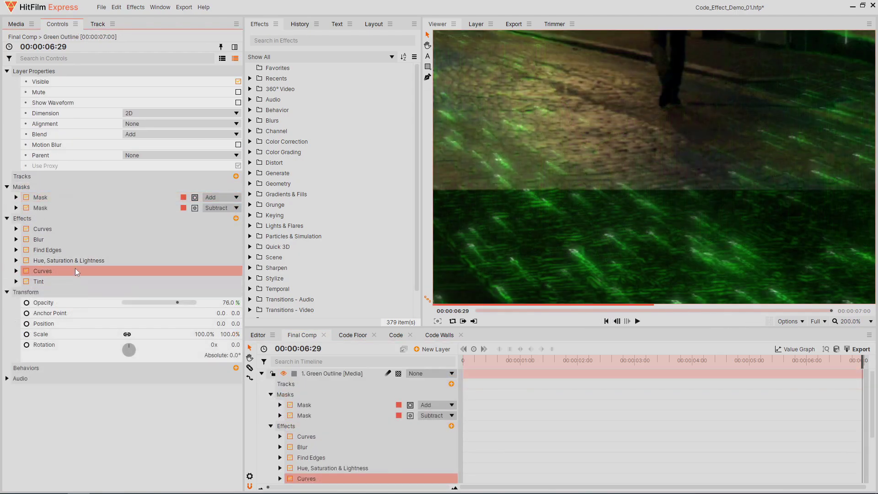
Step: Raise the shadows in the Curves effect above Tint on the Green Outline layer and preview the composite
double_click(75, 269)
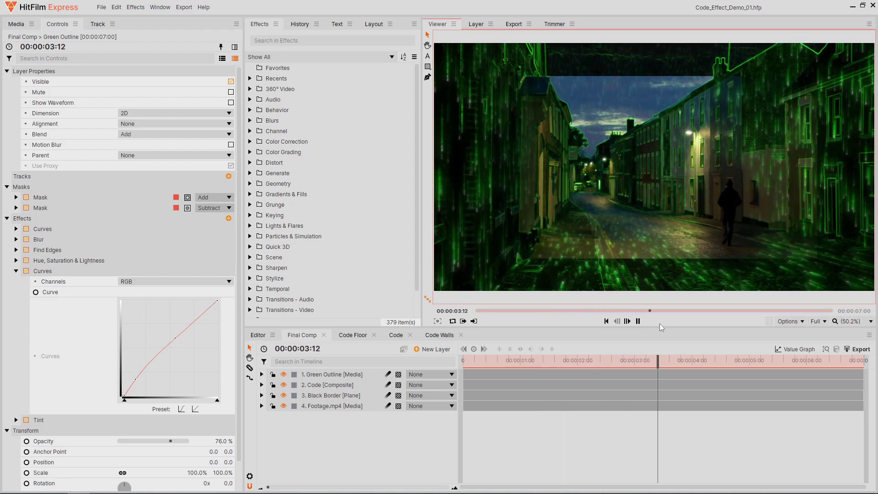
key("space")
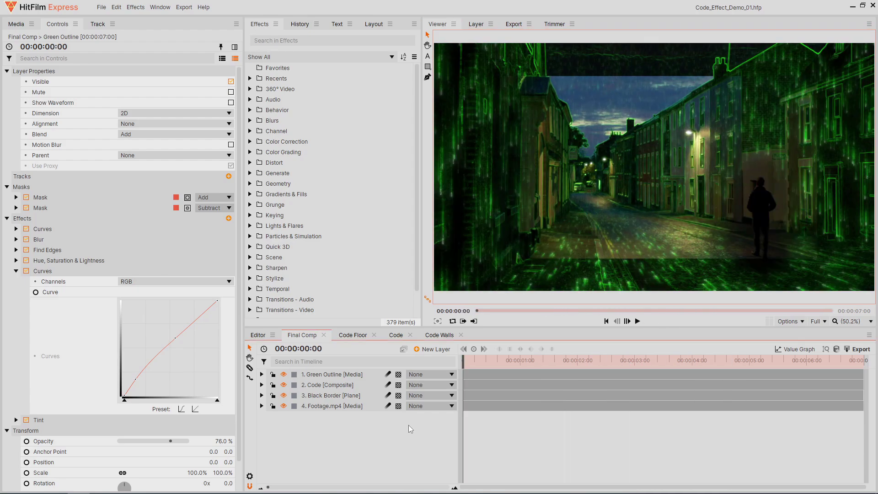
Step: Add a point layer to Final Comp and parent the Green Outline, Code, Black Border and Footage.mp4 layers to it
left_click(436, 350)
left_click(438, 407)
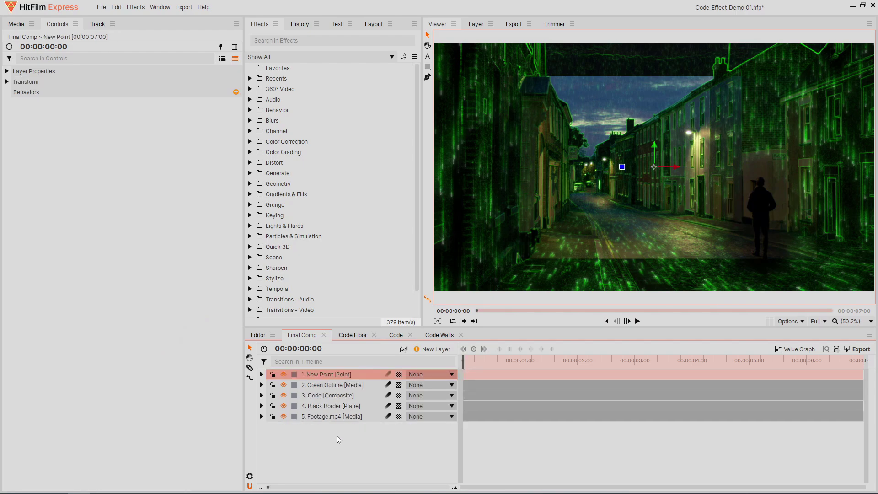
left_click_drag(337, 435, 355, 388)
left_click(438, 385)
left_click(442, 408)
Step: Try an offset of the composite with New Point and set the point's scale to 110%
left_click_drag(666, 168, 625, 160)
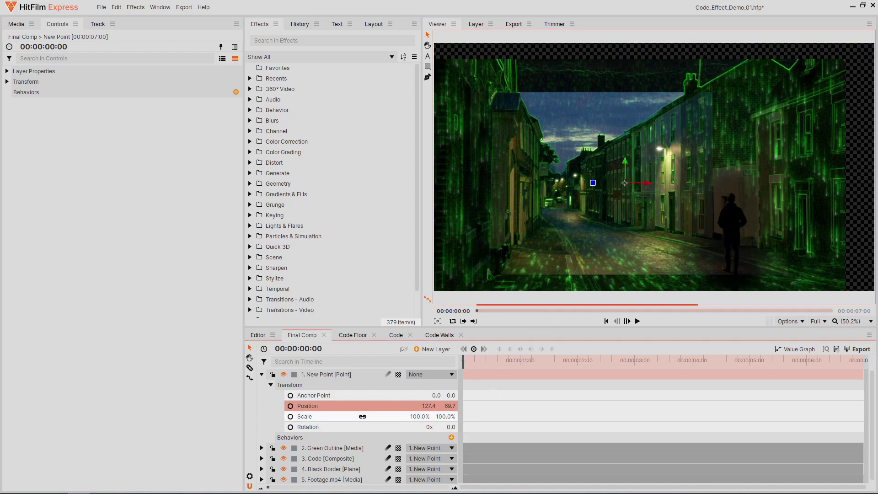
left_click_drag(447, 416, 453, 416)
key("BackSpace")
key("BackSpace")
type("10")
key("Return")
Step: Keyframe New Point's position at about -93.6, -41.7 on the first frame and move it up and right at about four seconds
left_click_drag(625, 161, 633, 154)
left_click(290, 406)
left_click_drag(503, 364, 647, 365)
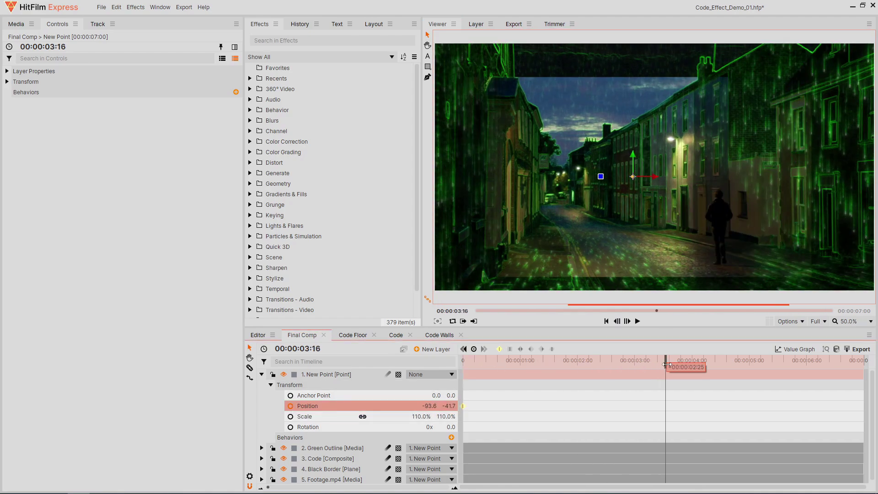
left_click_drag(655, 176, 662, 138)
Step: Set New Point's position to 0, 0 on the last frame of the composition
left_click_drag(646, 364, 863, 365)
left_click(434, 405)
type("0")
key("Tab")
type("0")
key("Return")
Step: Curve New Point's motion path by reshaping the middle position keyframe's handle and play back the camera move
left_click_drag(495, 364, 641, 364)
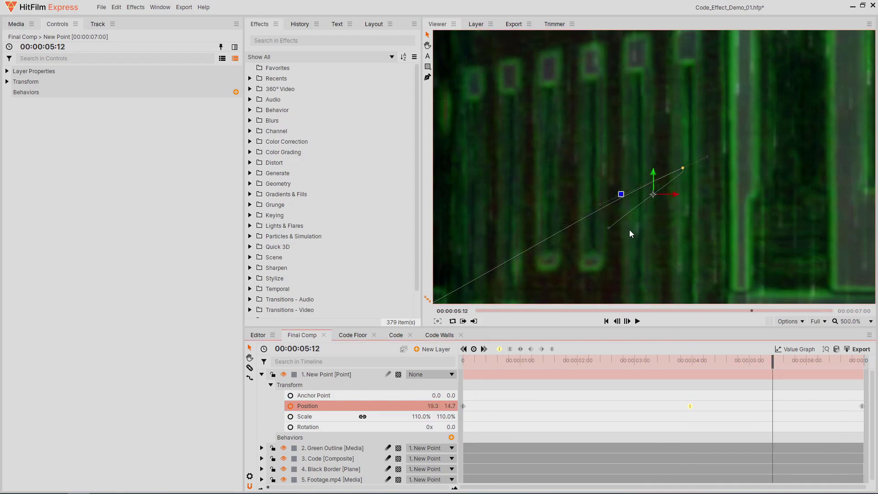
left_click_drag(599, 204, 589, 158)
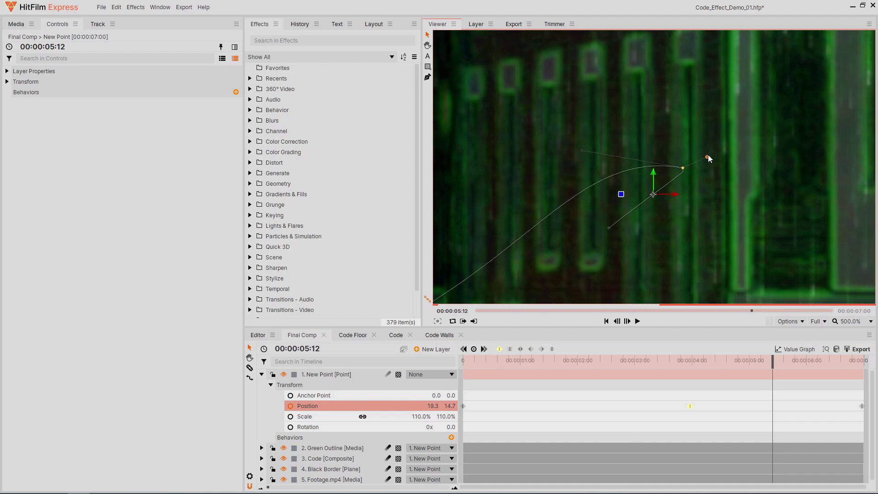
scroll(727, 204, "down", 2)
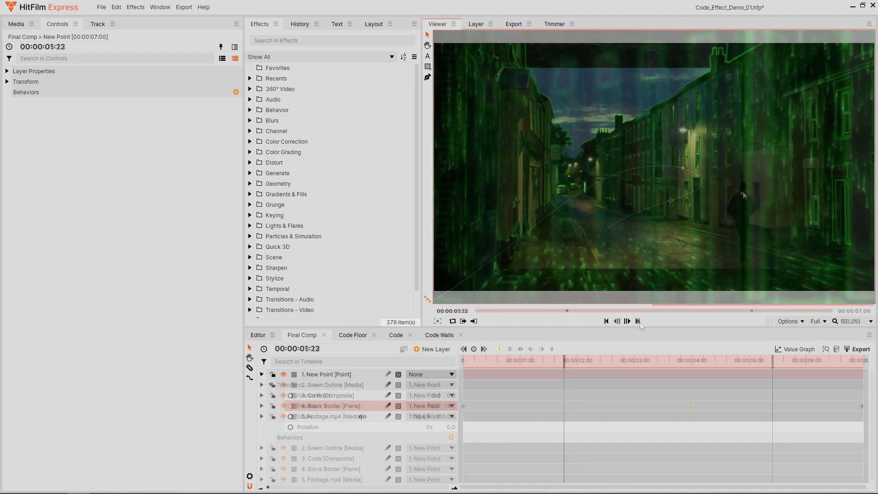
left_click(638, 321)
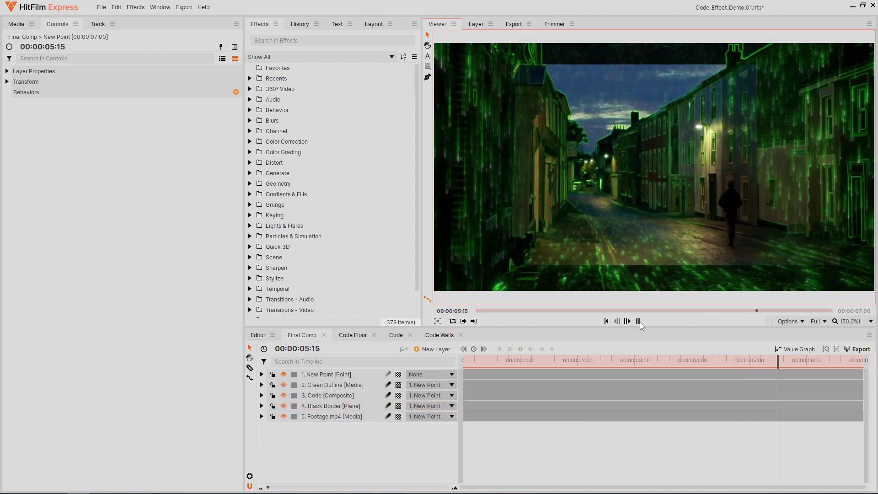
Step: Add a grade layer to the top of Final Comp and apply the Shake effect to it
left_click(435, 350)
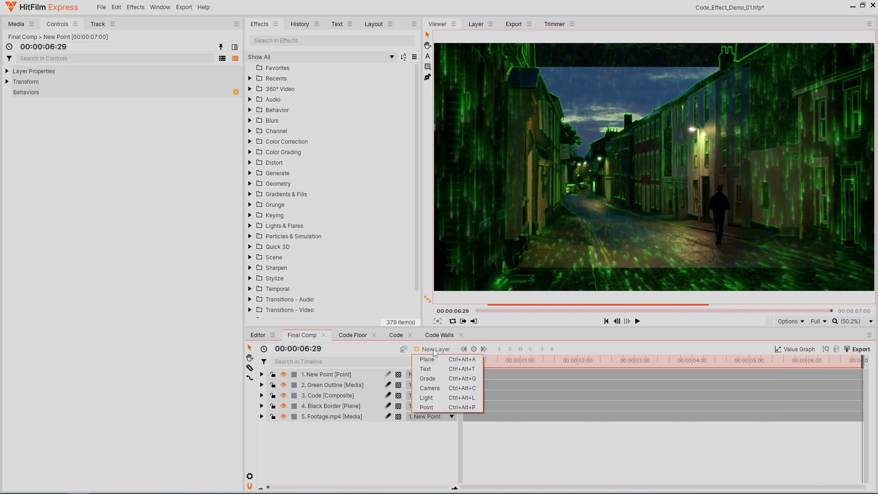
left_click(438, 378)
left_click(236, 113)
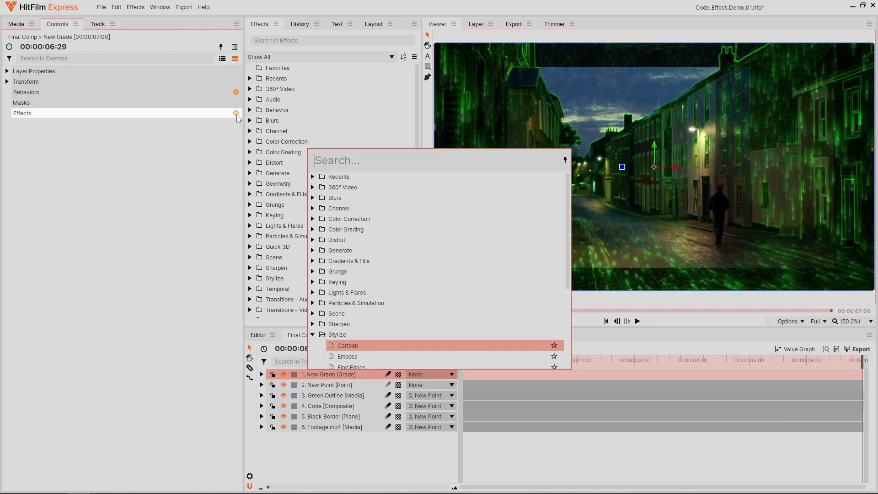
type("shake")
key("Return")
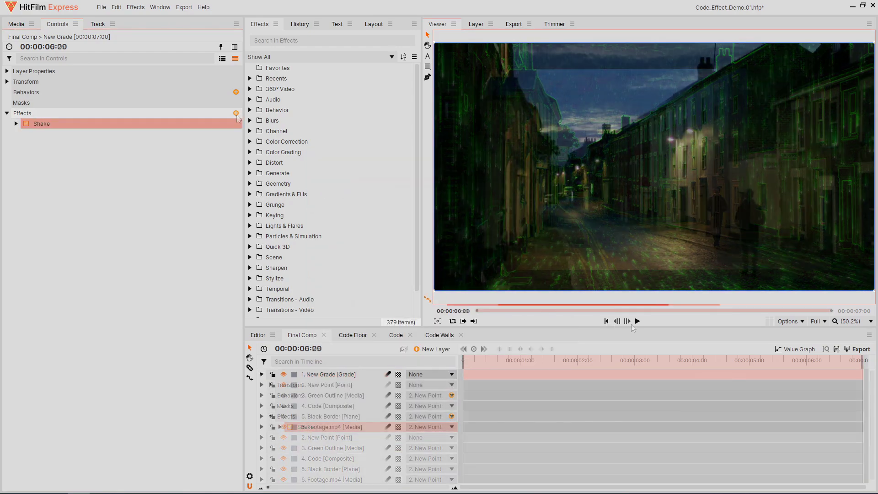
Step: Preview the shake, set its Amount to 5.0 and replay the composition from the first frame
left_click(637, 321)
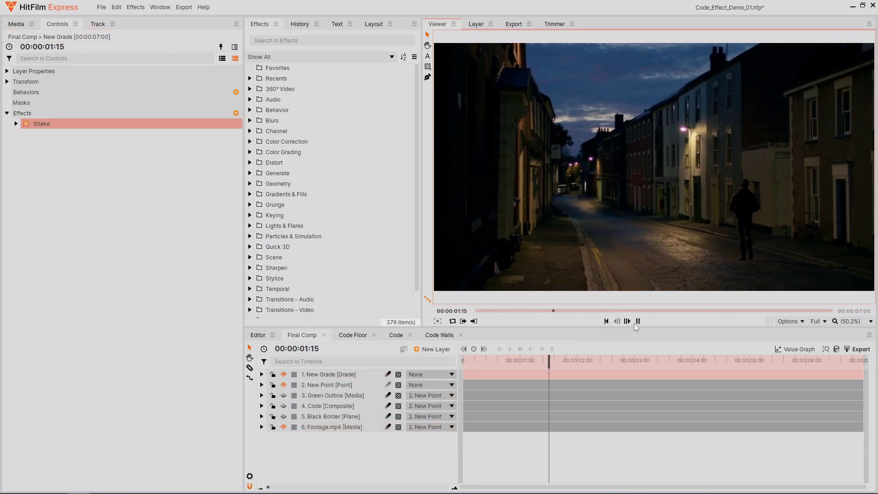
left_click(637, 321)
left_click(16, 124)
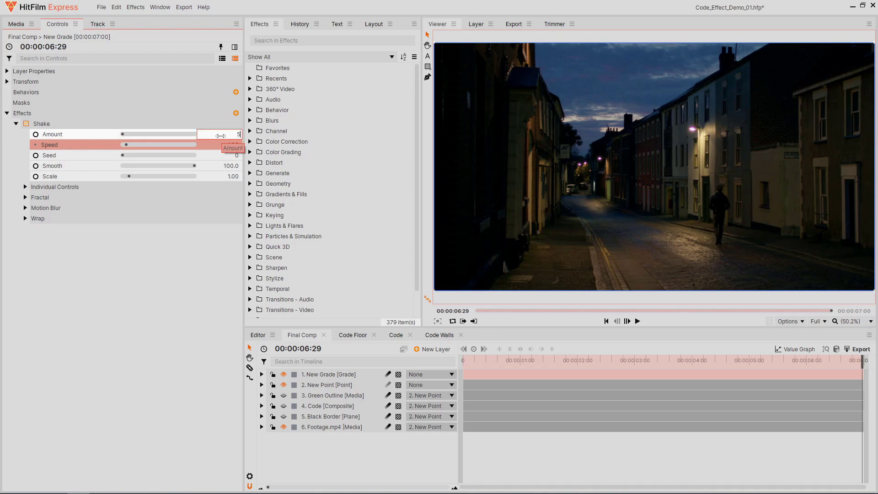
key("Return")
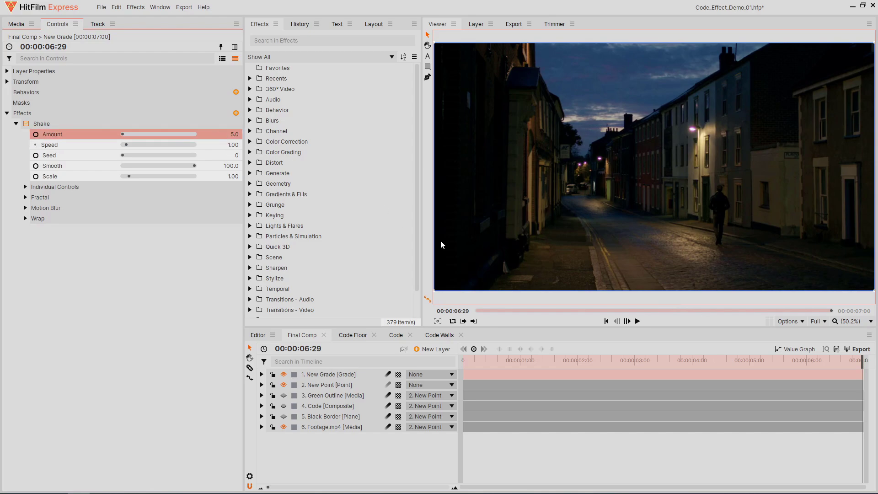
left_click(605, 322)
left_click(637, 322)
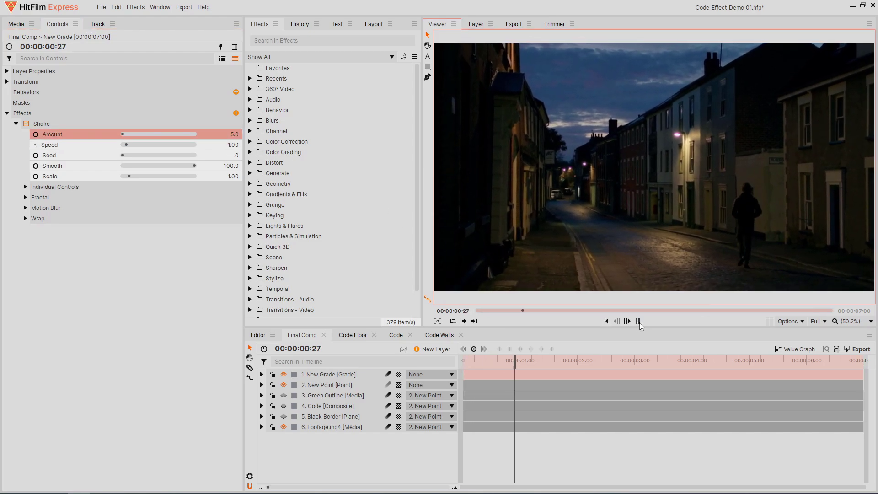